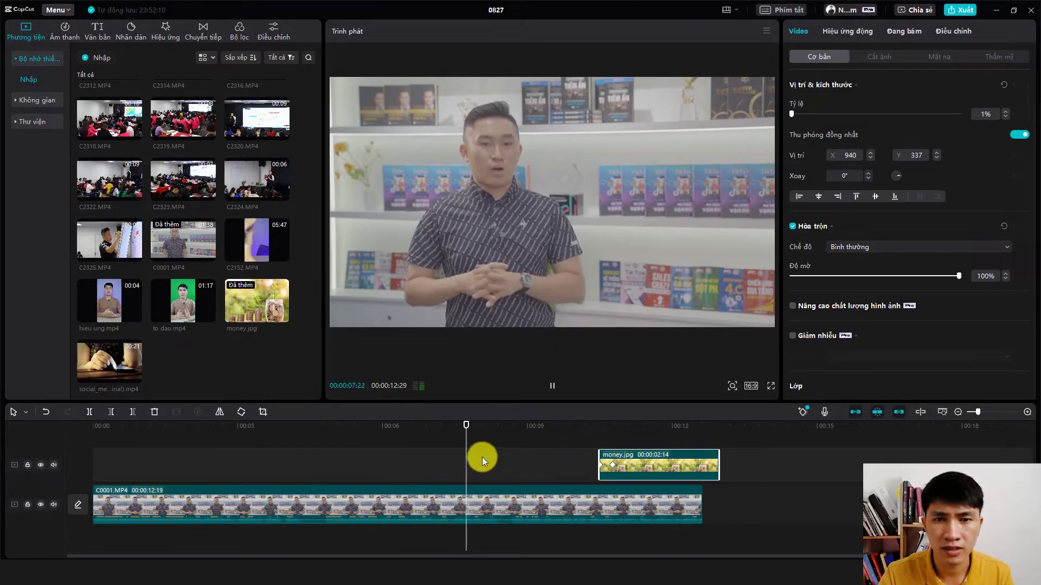
Step: Stop playback, close the track open in Media Player, and briefly play the CapCut timeline from its beginning
key("space")
scroll(445, 459, "down", 2)
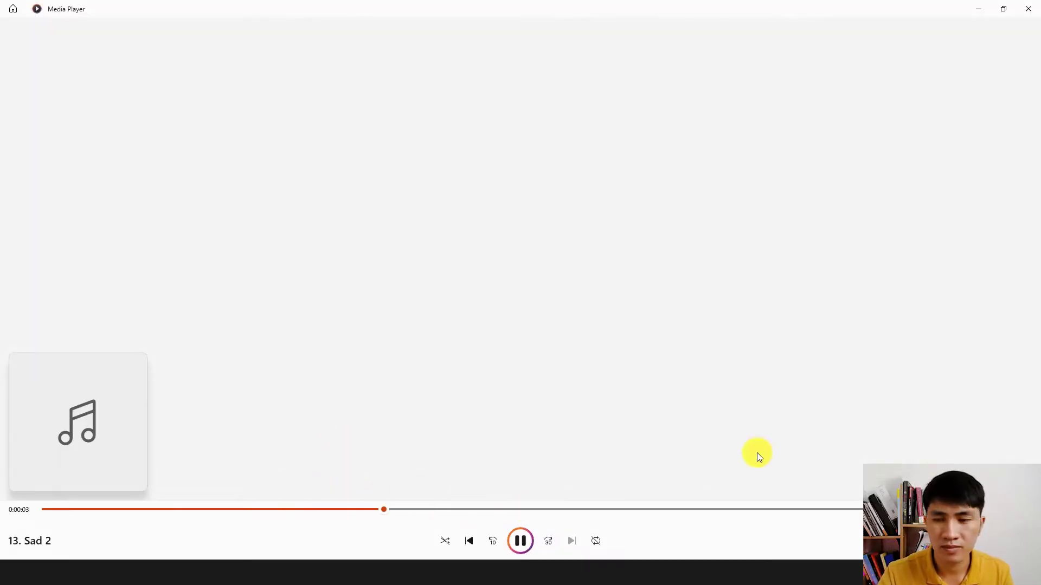
left_click(1029, 8)
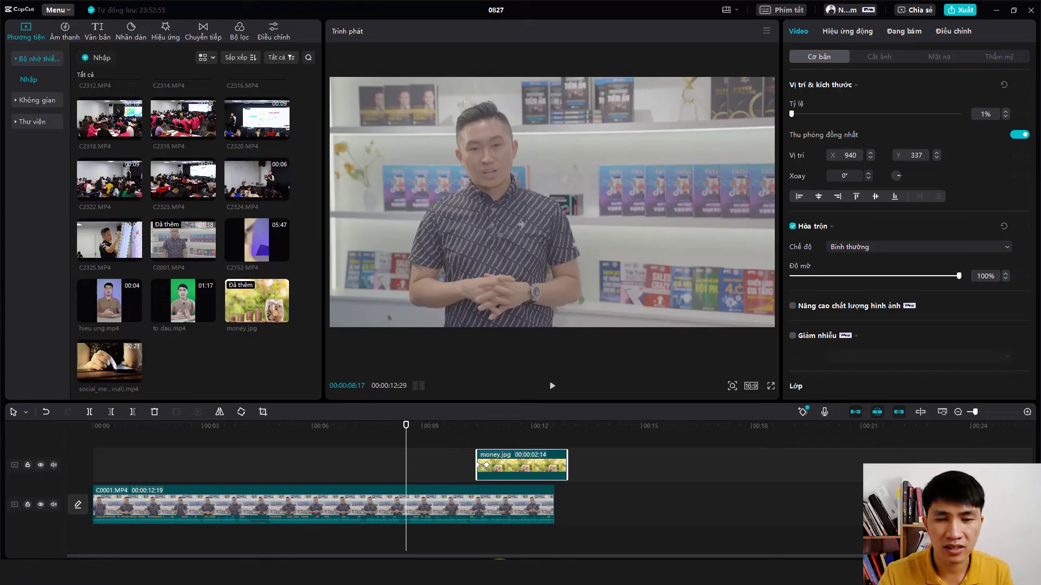
left_click_drag(355, 428, 85, 447)
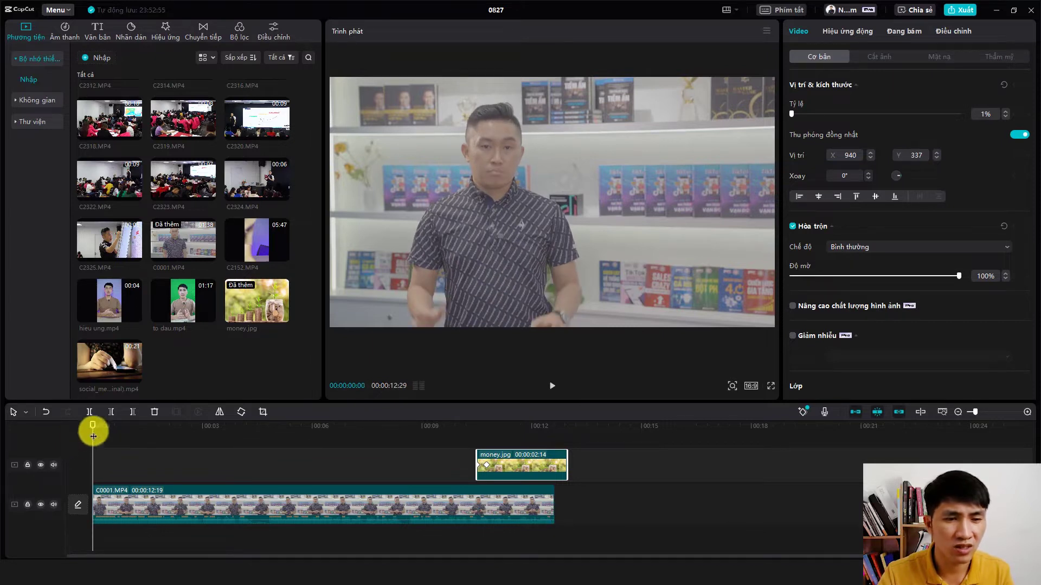
key("space")
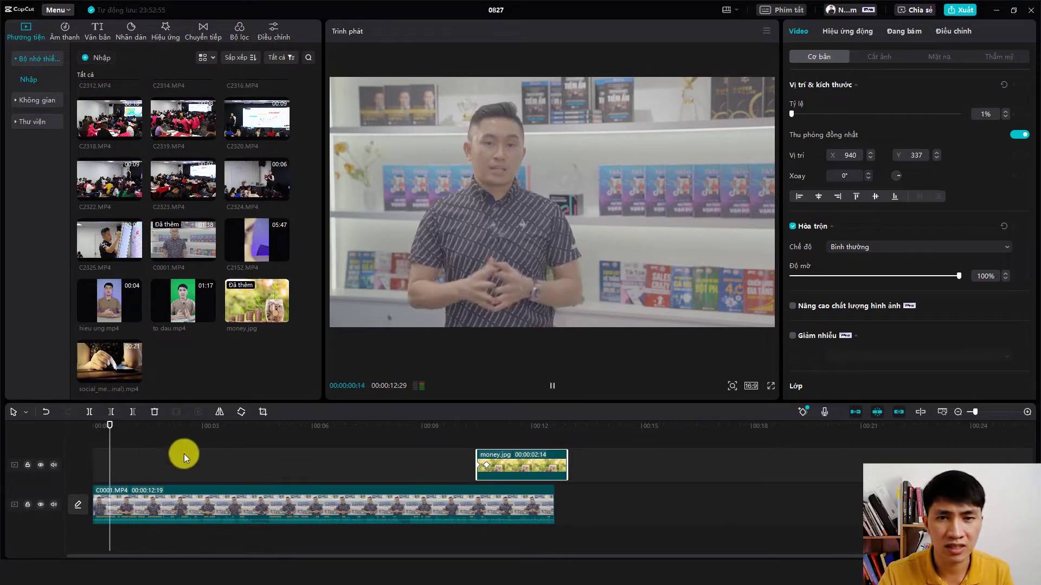
key("space")
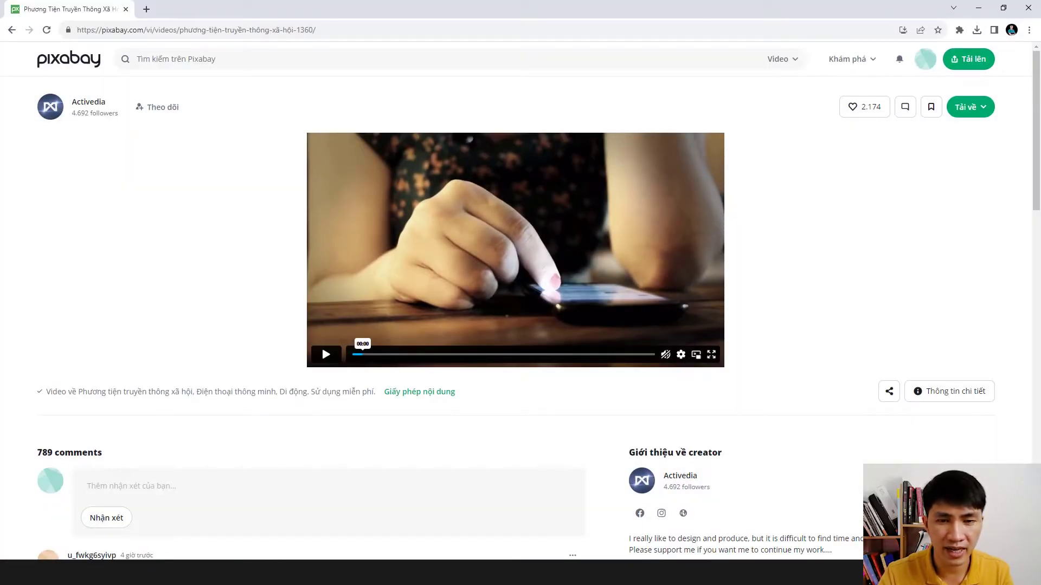
Step: Import the "Top 10 Nhạc Tạo Động Lực" MP3 from the file folders onto an audio track beneath C0001.MP4
left_click(405, 542)
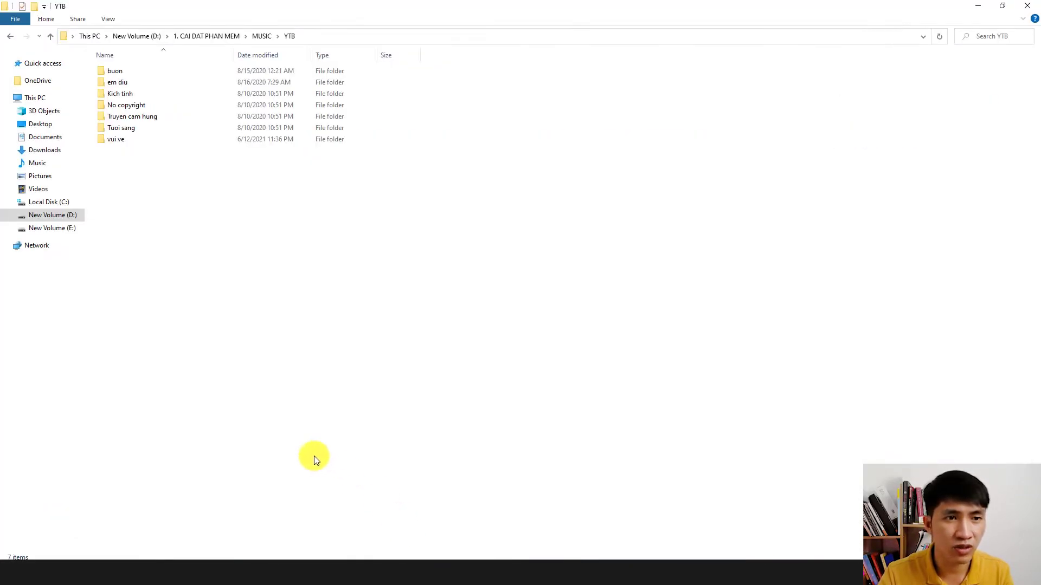
key("alt+Left")
left_click(142, 372)
left_click_drag(132, 368, 589, 533)
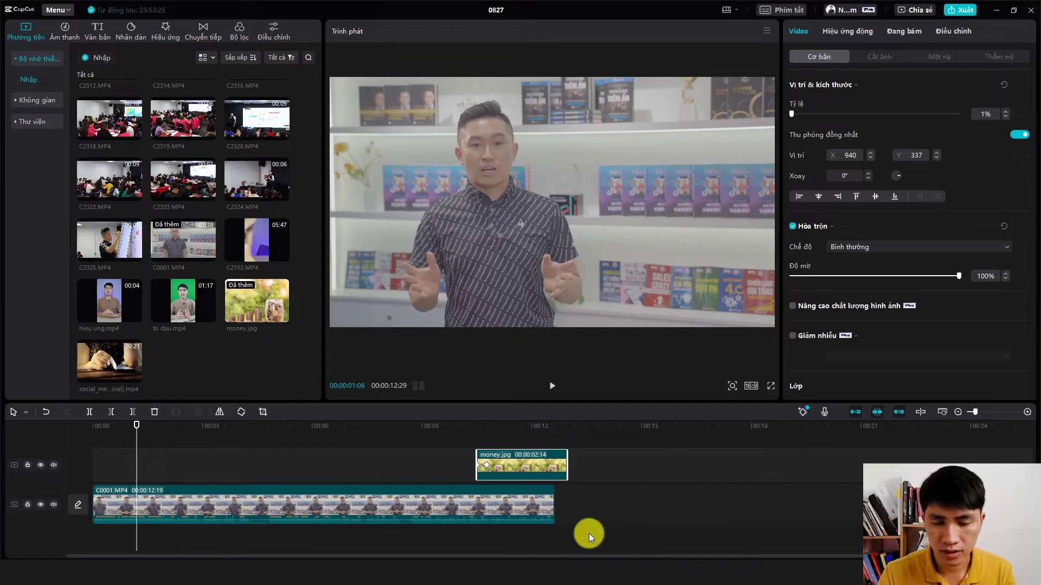
scroll(495, 502, "down", 5)
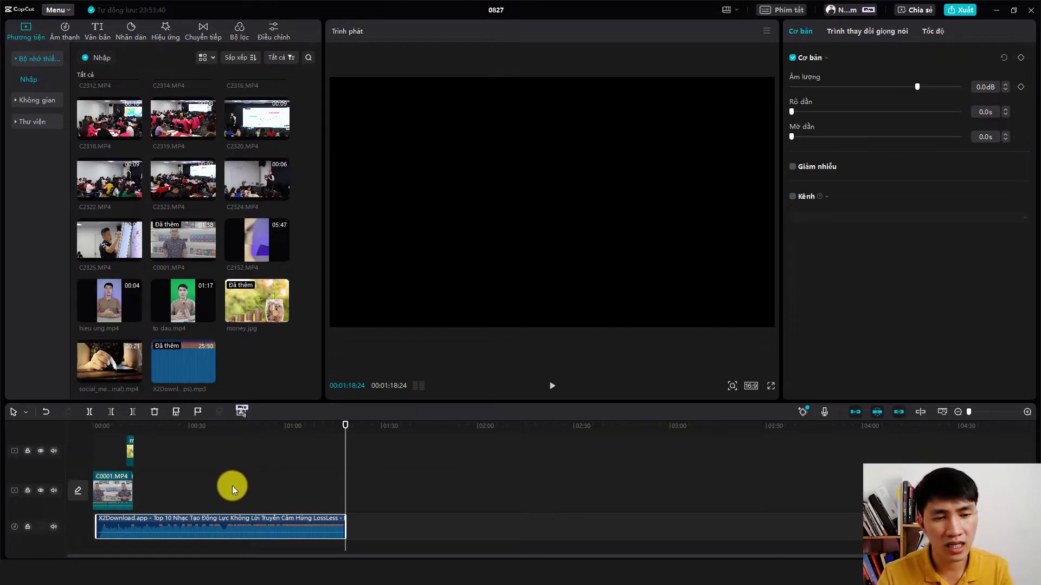
Step: Trim a little off the music clip's beginning and align it with the start of the timeline
left_click_drag(203, 425, 81, 425)
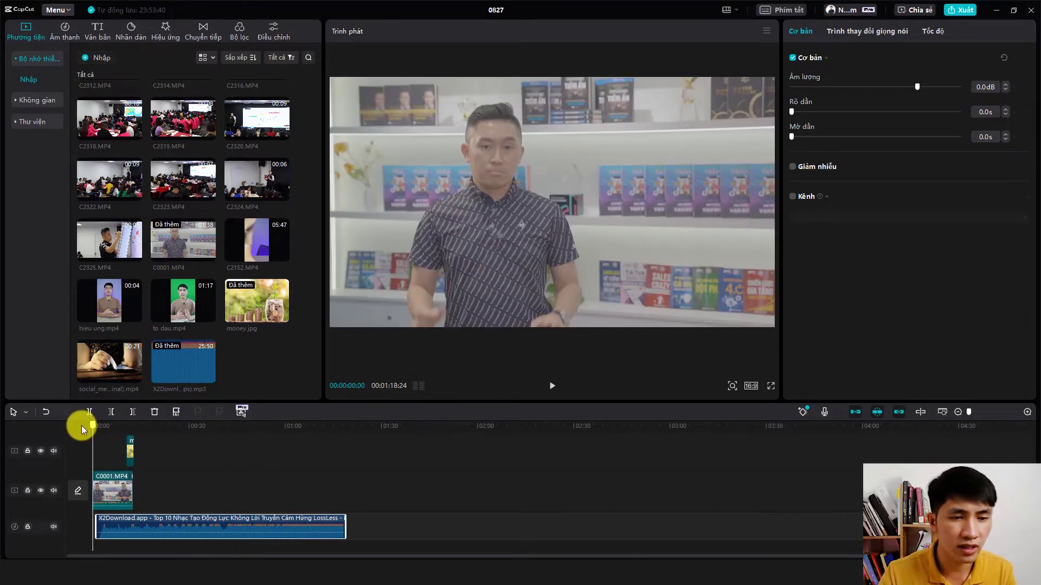
scroll(106, 467, "up", 3)
mouse_move(100, 522)
left_mouse_down()
mouse_move(123, 524)
mouse_move(93, 523)
mouse_move(113, 521)
left_mouse_up()
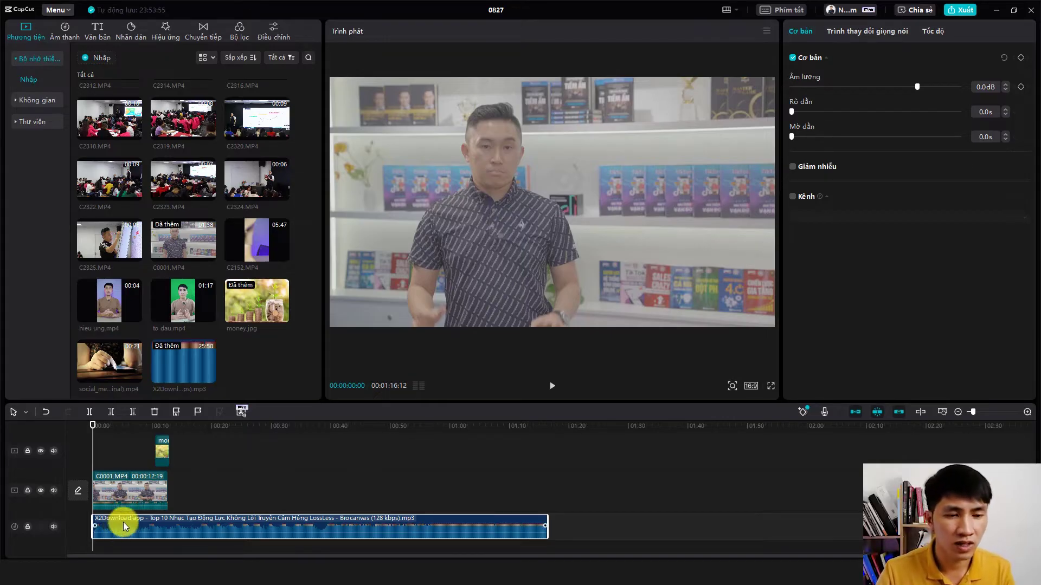
Step: Listen to the music clip at several points up to about 00:01:02 to judge the track
key("space")
left_click(212, 426)
key("space")
left_click(301, 431)
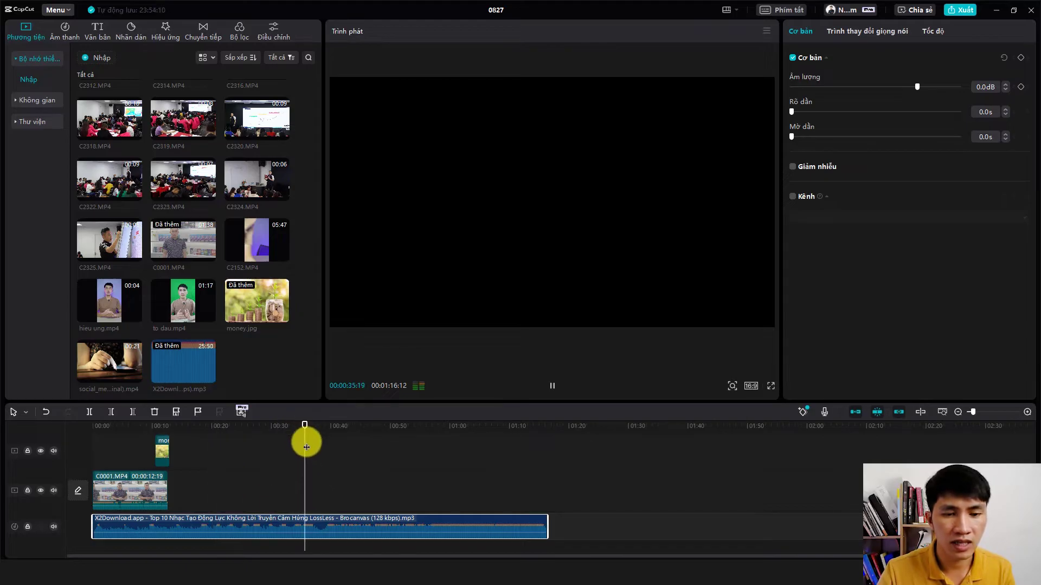
left_click(280, 427)
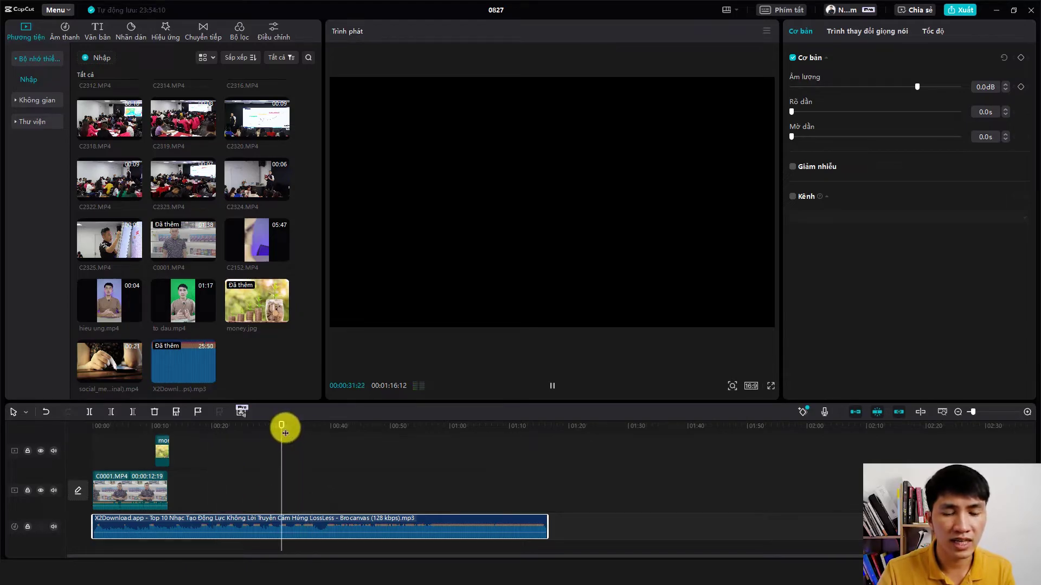
left_click(285, 427)
left_click_drag(289, 431, 343, 434)
key("space")
left_click(408, 428)
left_click_drag(419, 431, 445, 443)
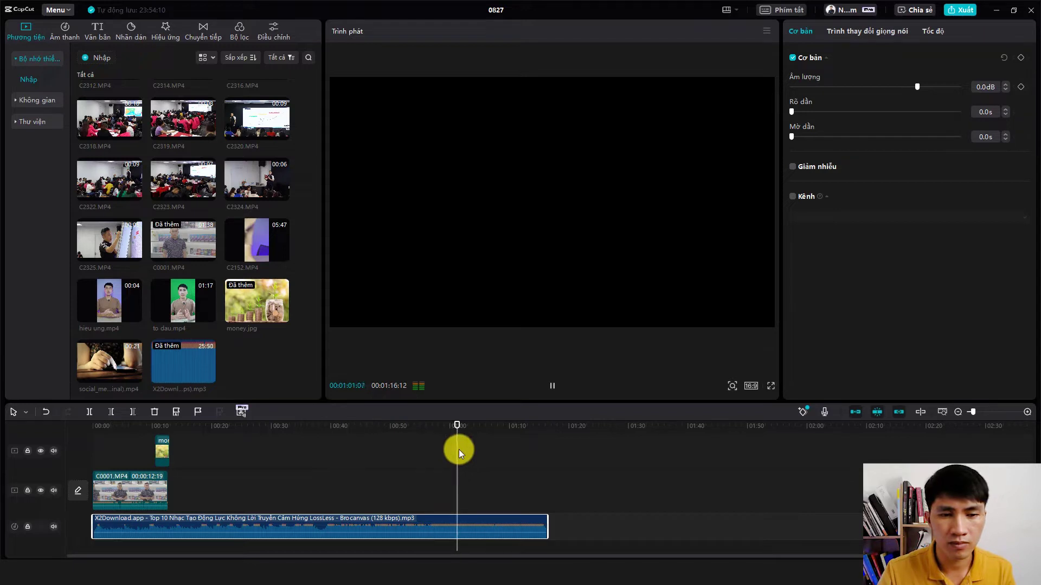
key("space")
Step: Extend the C0001.MP4 clip's end so that it lasts 00:01:04:00
scroll(369, 478, "down", 2)
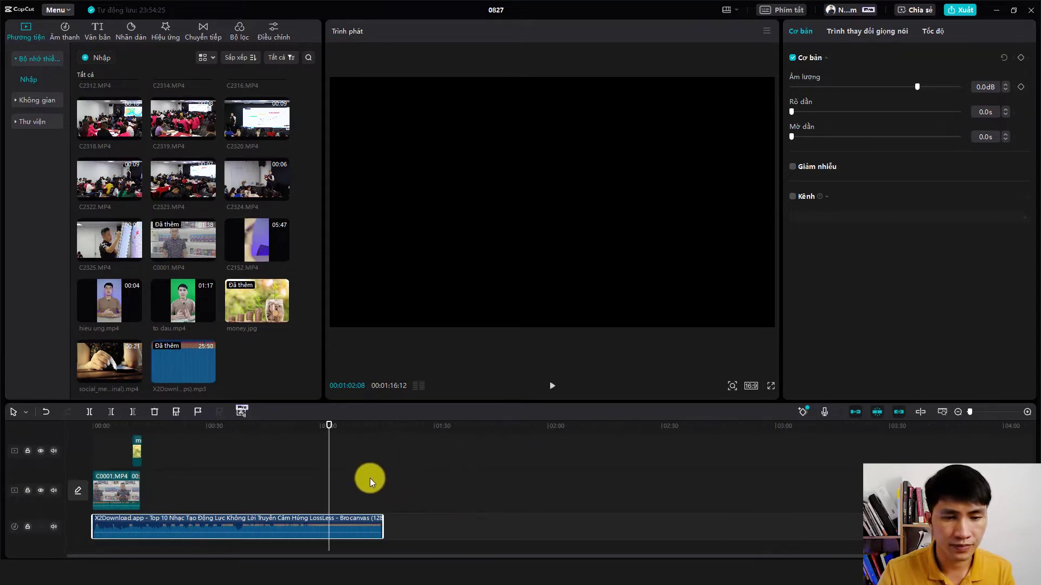
left_click_drag(326, 432, 55, 450)
scroll(251, 483, "up", 4)
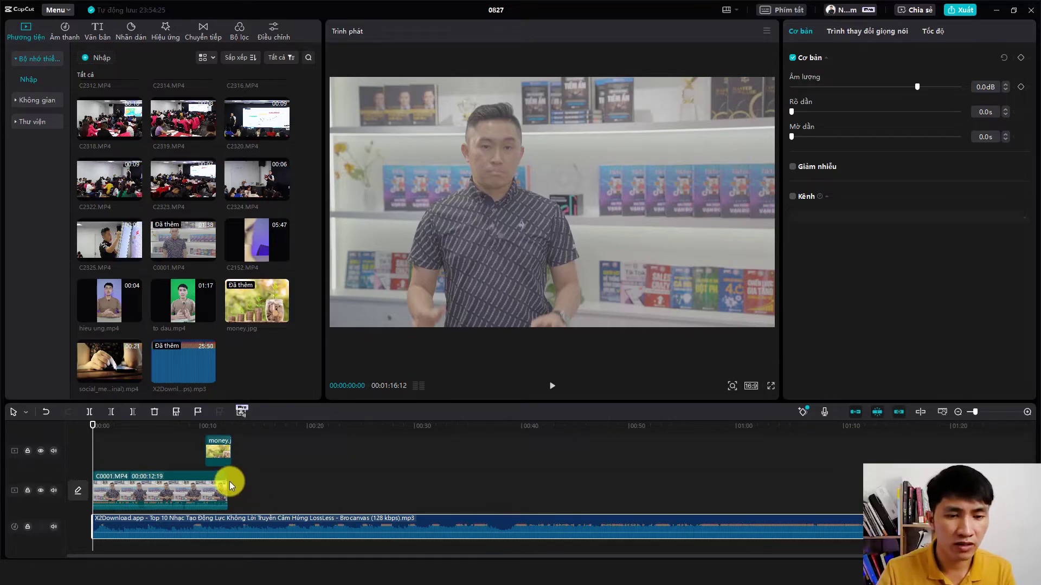
left_click_drag(230, 482, 313, 483)
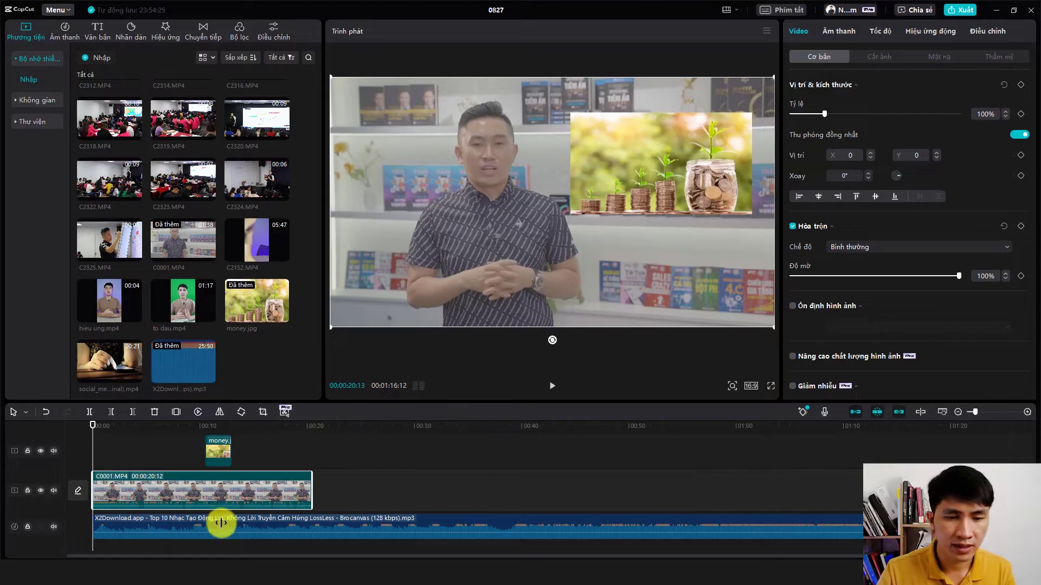
key("ctrl+z")
key("ctrl+z")
key("ctrl+z")
scroll(143, 526, "down", 1)
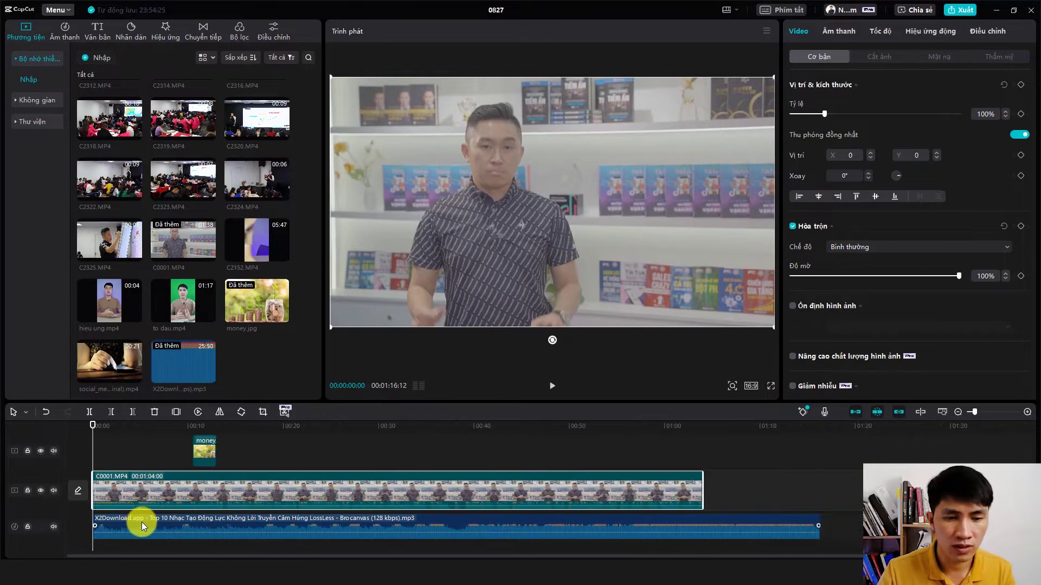
Step: Trim the music clip so that it ends together with C0001.MP4 at 00:01:04:00
scroll(142, 526, "down", 1)
mouse_move(95, 518)
left_mouse_down()
mouse_move(127, 521)
mouse_move(103, 521)
left_mouse_up()
left_click_drag(693, 520, 626, 518)
left_click(169, 523)
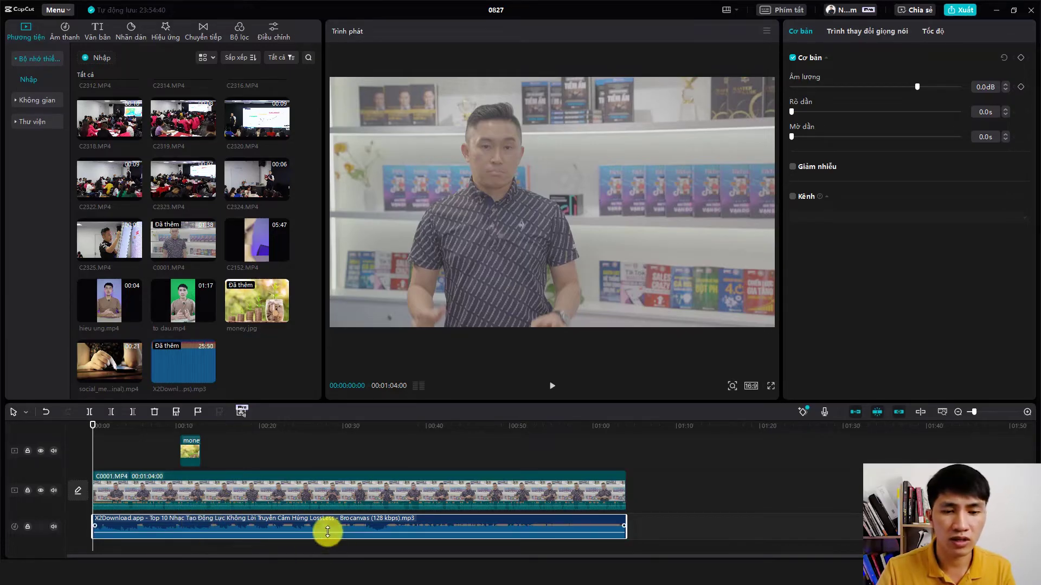
Step: Lower the music clip's volume to -15.5 dB, playing the video partway through to judge the balance with the speech
left_click_drag(916, 87, 869, 90)
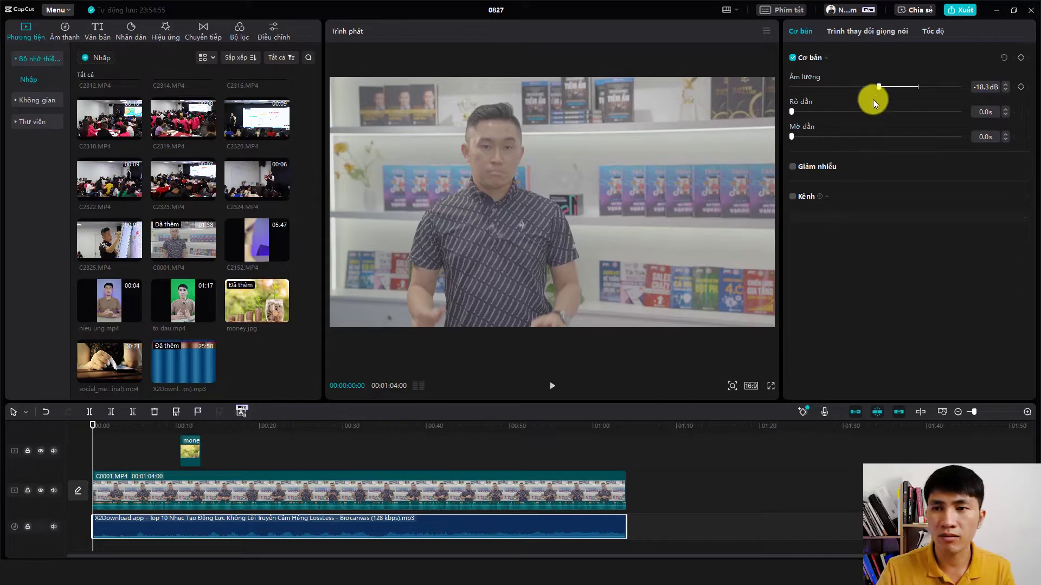
left_click_drag(879, 86, 878, 87)
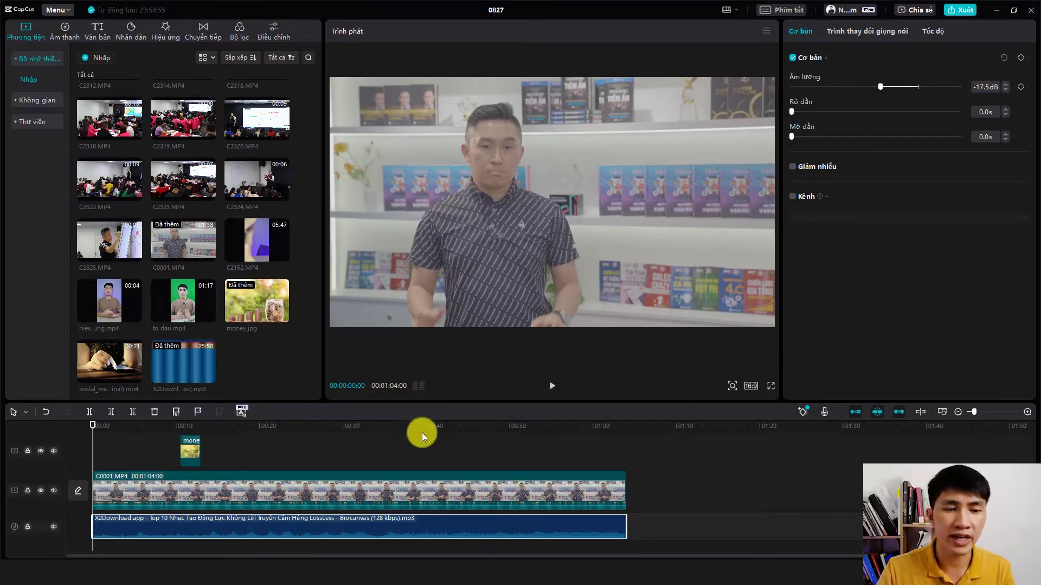
left_click_drag(107, 425, 367, 424)
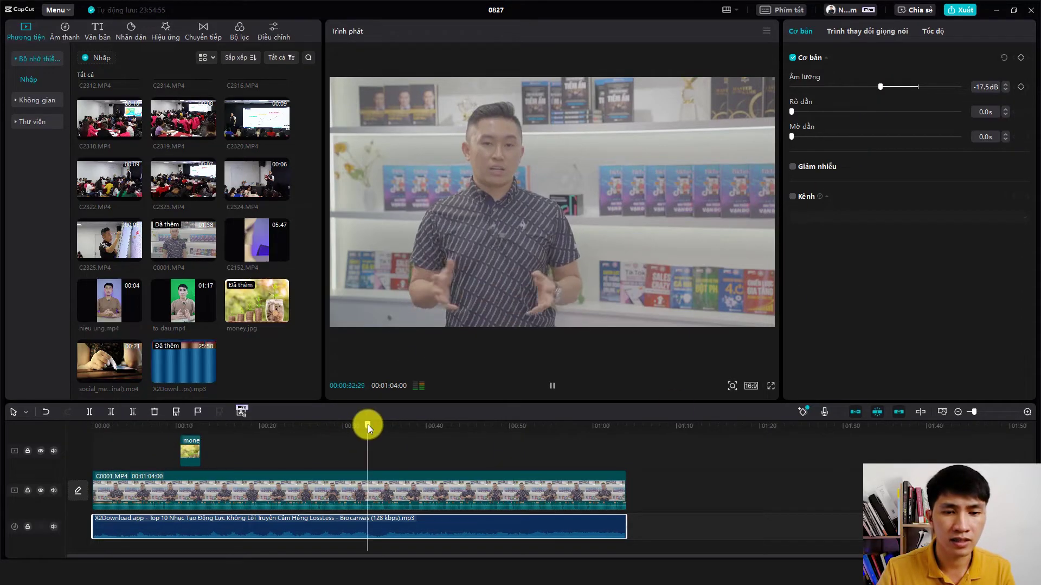
left_click(405, 424)
key("space")
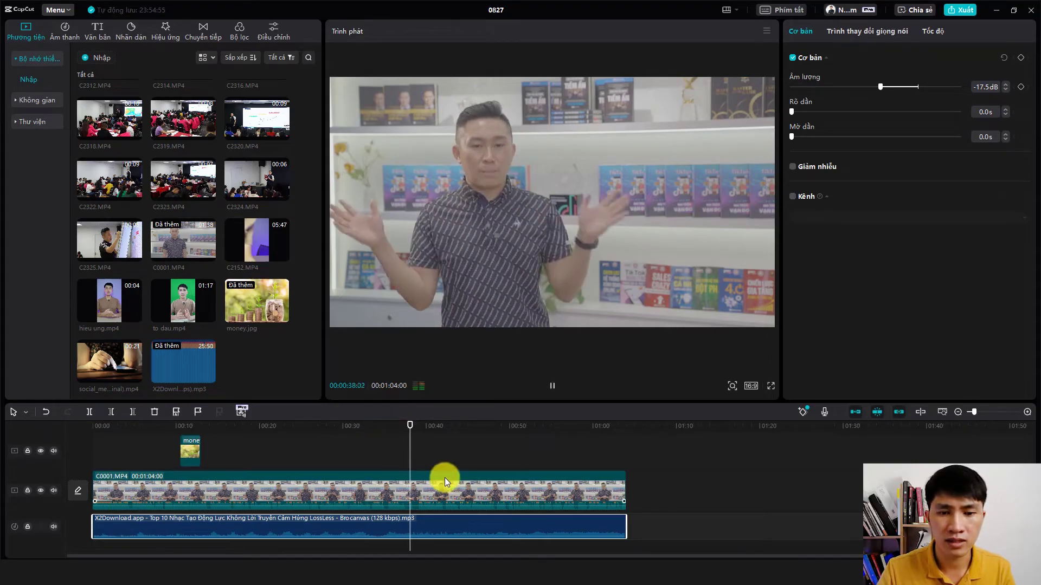
key("space")
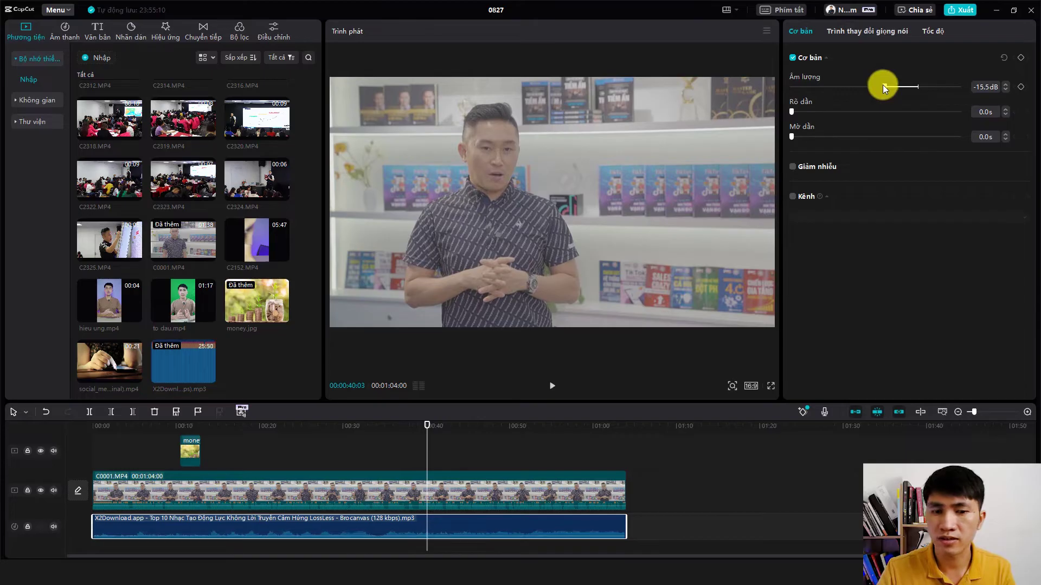
Step: Play the video from about 00:00:40 and again near 00:00:50 to check the music level under the speech
key("space")
left_click(490, 427)
key("space")
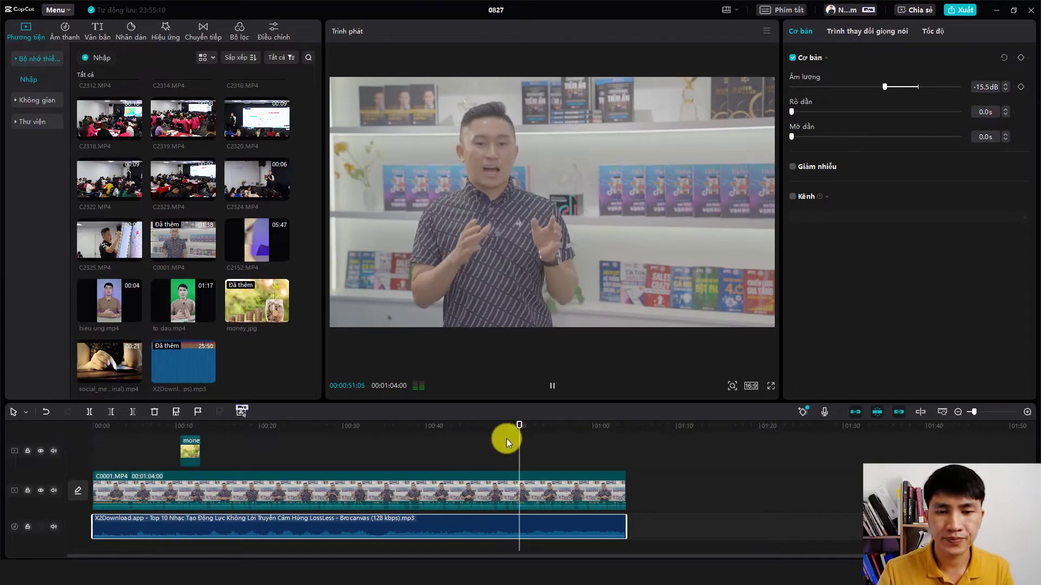
key("space")
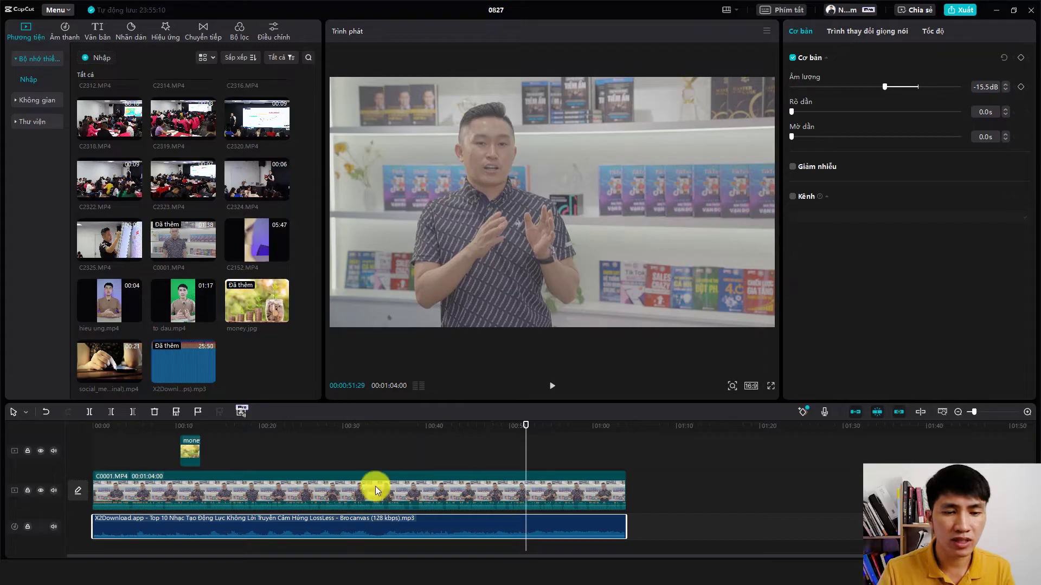
Step: Shorten the music clip from its end to about 34 seconds and place the playhead at 00:00:28:07
scroll(376, 519, "down", 2)
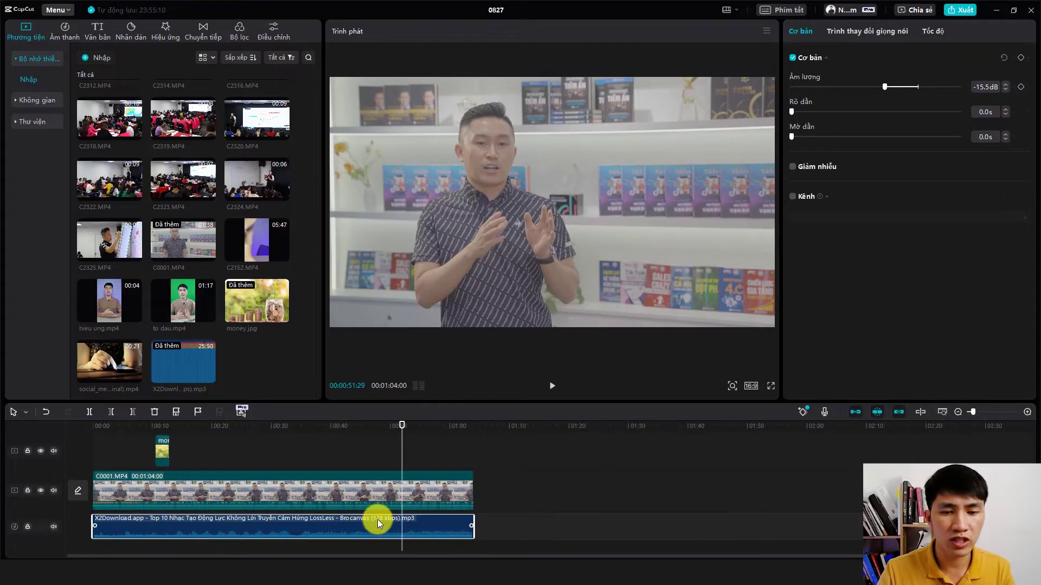
left_click_drag(472, 520, 294, 522)
left_click(261, 425)
Step: Add a second copy of the music MP3 on the audio track, after the shortened first clip
scroll(278, 444, "down", 1)
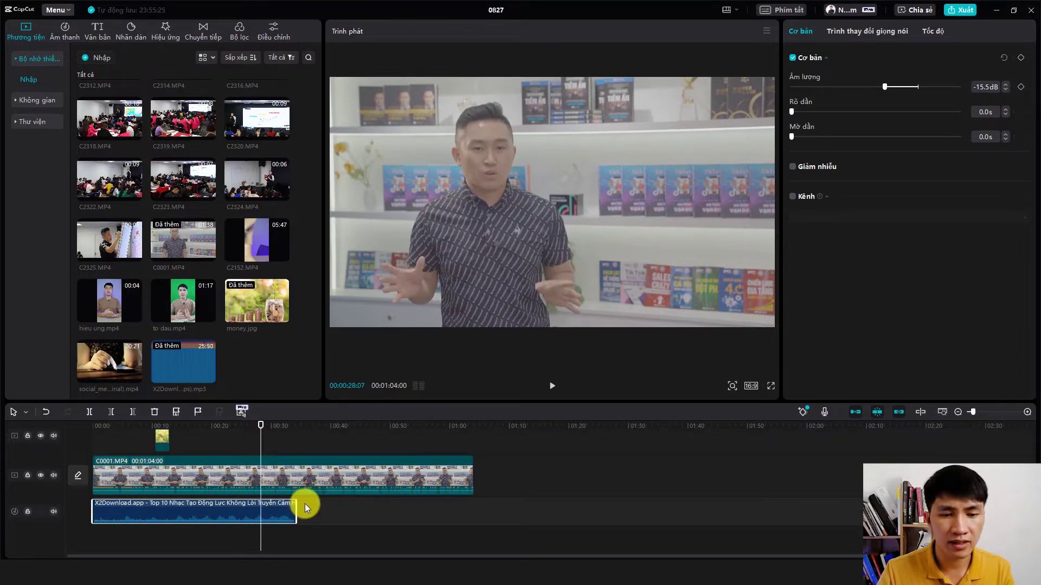
scroll(303, 503, "down", 2)
left_click_drag(180, 346, 510, 508)
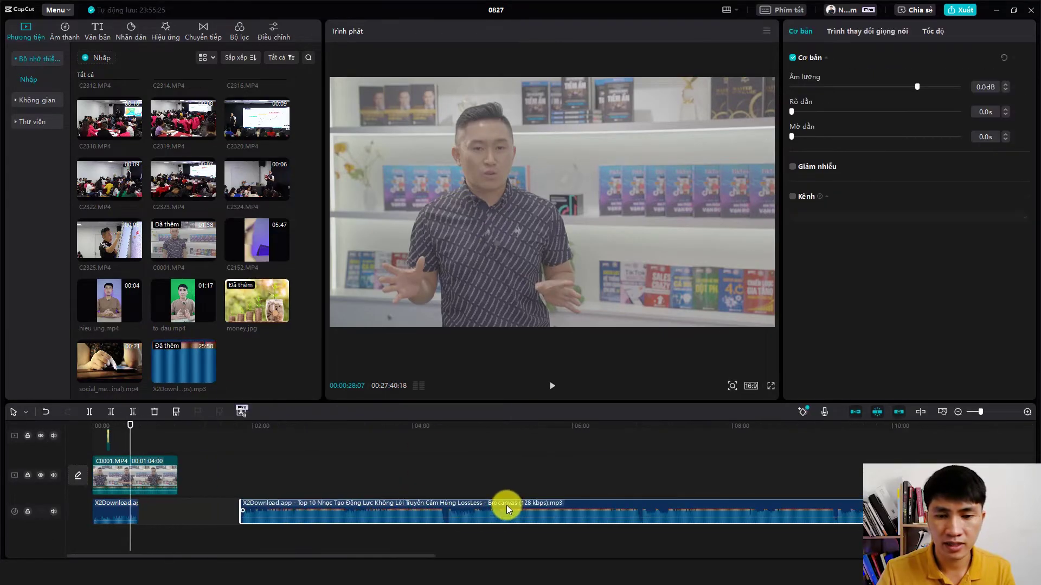
scroll(506, 505, "down", 2)
Step: Cut the second music clip down to the section between 00:11:52:12 and 00:13:21:02 on the timeline
left_click(614, 427)
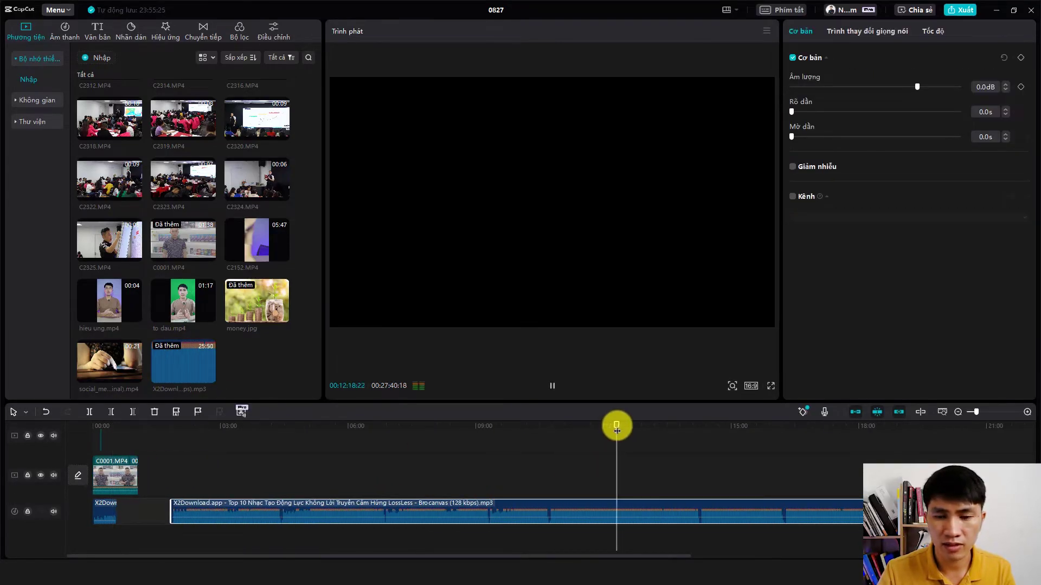
left_click(728, 429)
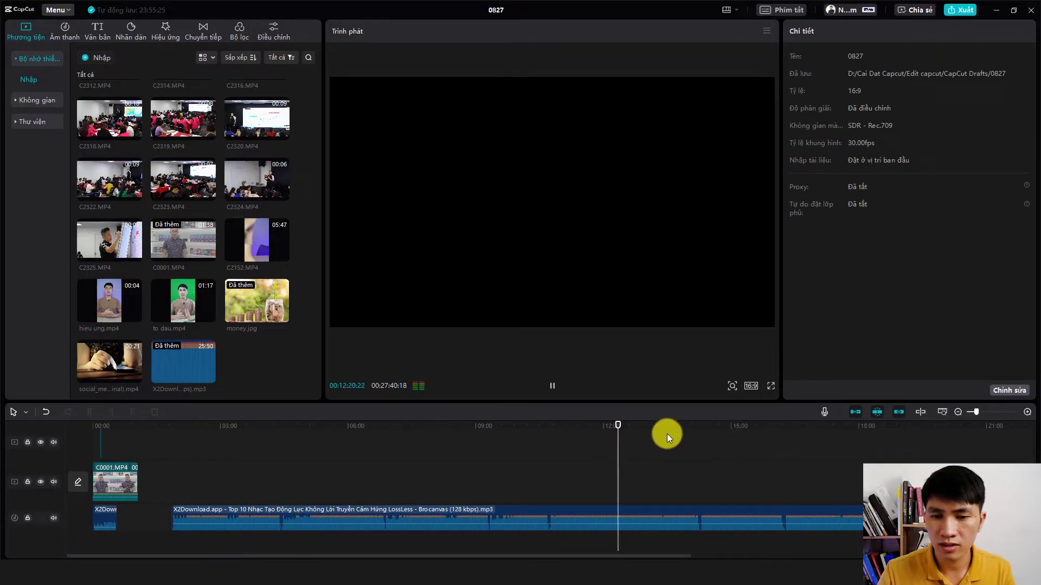
left_click_drag(621, 425, 597, 423)
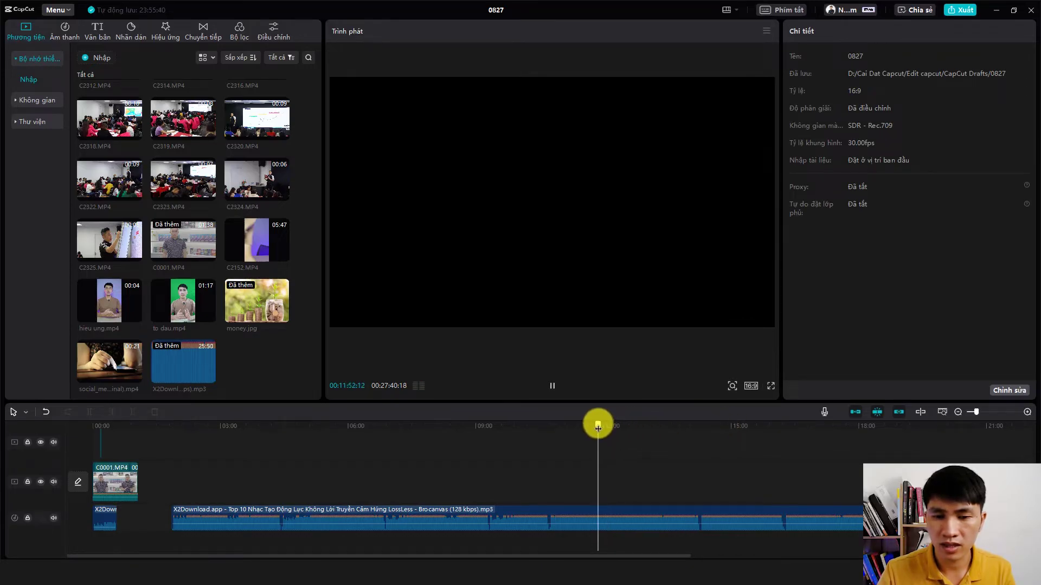
left_click(595, 514)
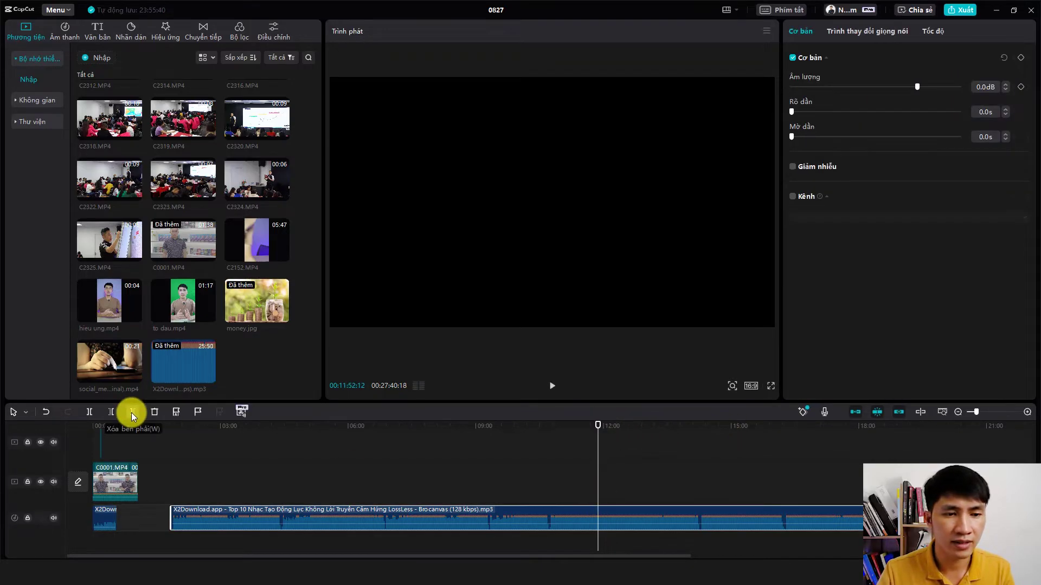
left_click(108, 412)
left_click_drag(656, 429, 661, 428)
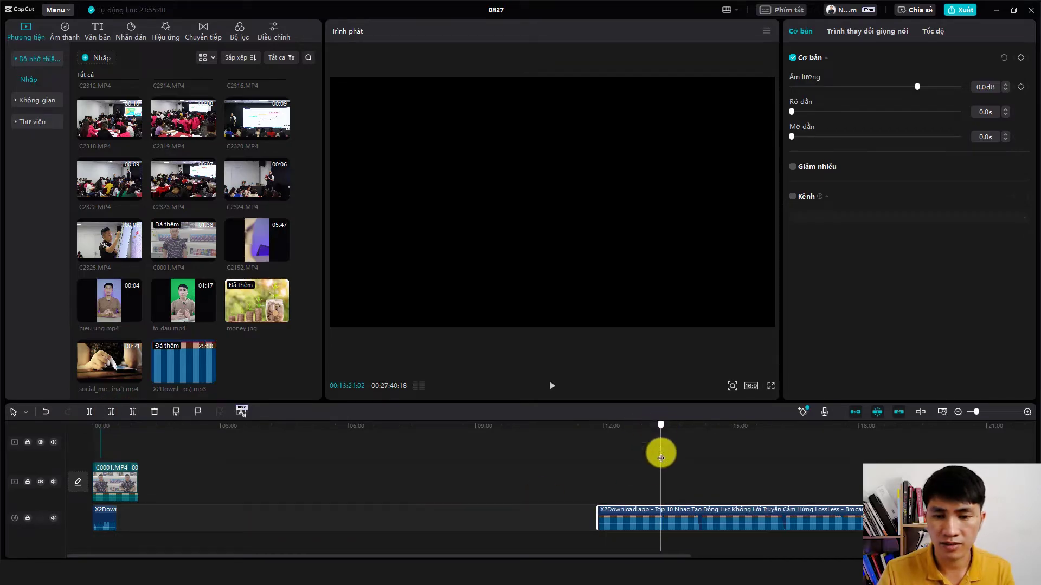
left_click(132, 412)
Step: Move the trimmed second music clip back to start at about 00:00:50, behind the first music clip
left_click_drag(650, 518, 174, 507)
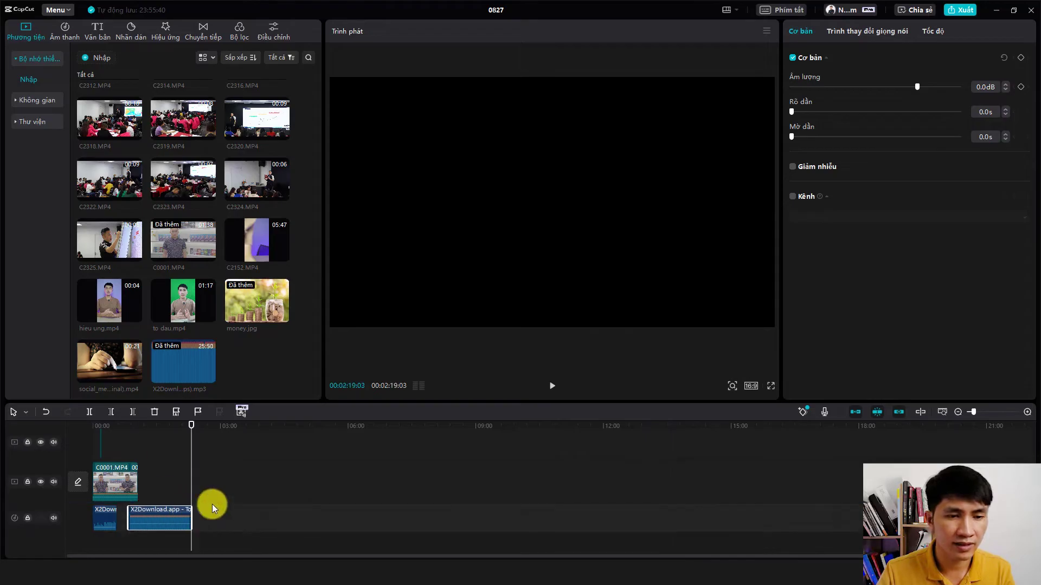
left_click(124, 427)
scroll(139, 447, "up", 5)
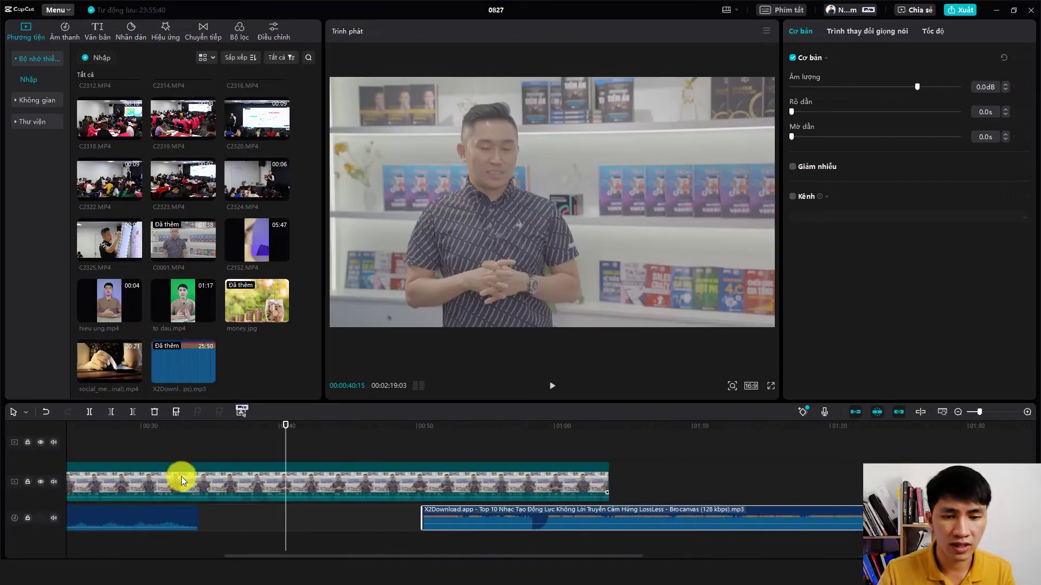
Step: Move the second music clip directly against the end of the first, lower its volume to -15.2 dB and preview the balance
left_click_drag(395, 512, 226, 513)
scroll(255, 518, "down", 5)
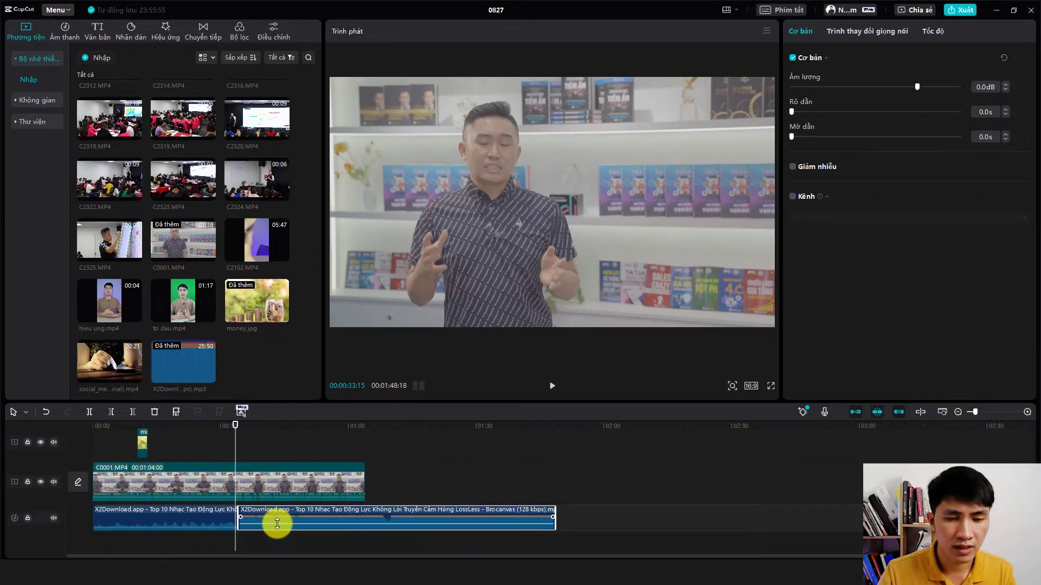
left_click_drag(918, 86, 877, 90)
key("space")
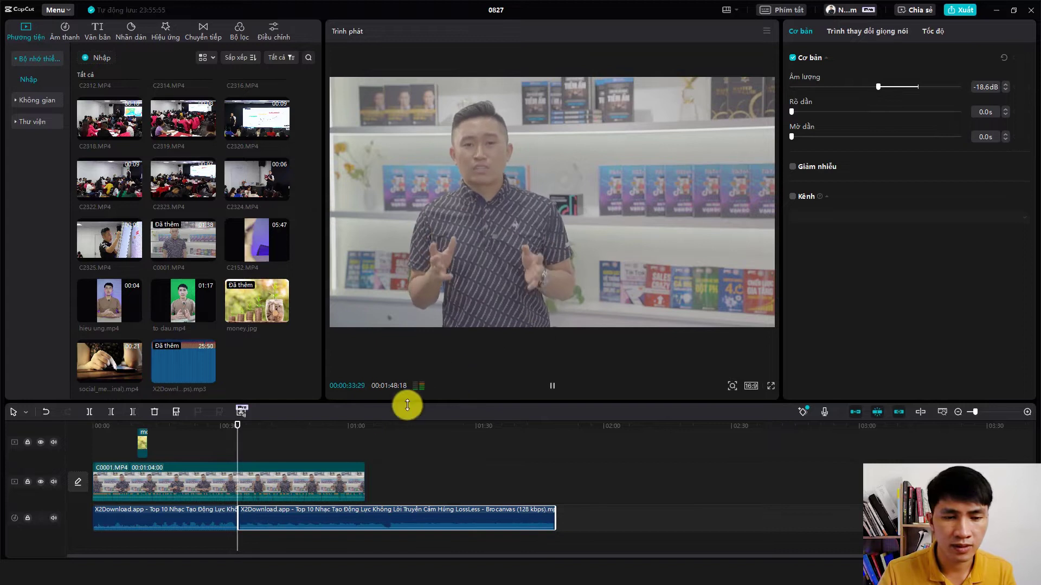
scroll(379, 463, "up", 5)
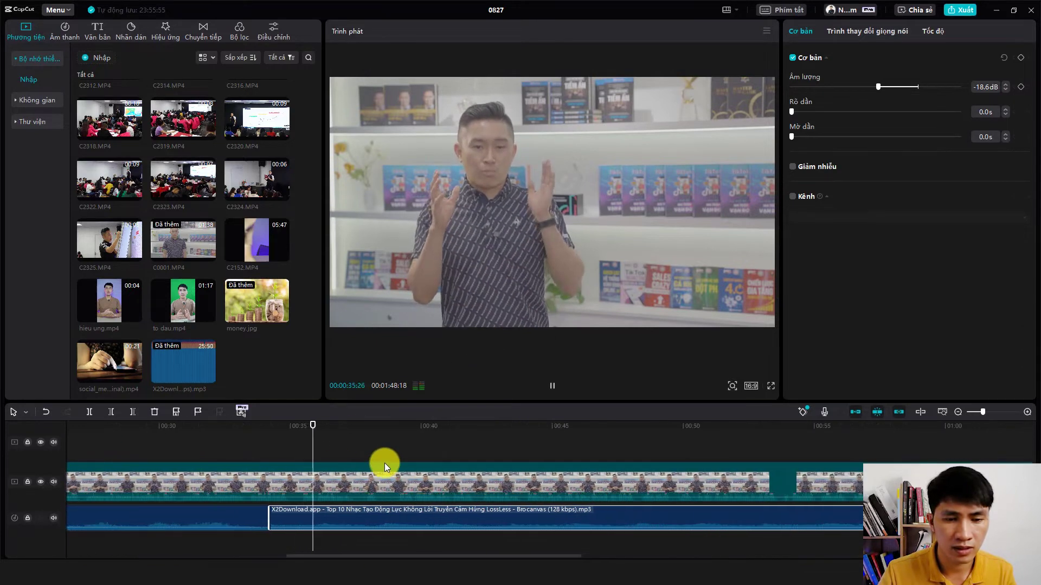
scroll(379, 470, "down", 3)
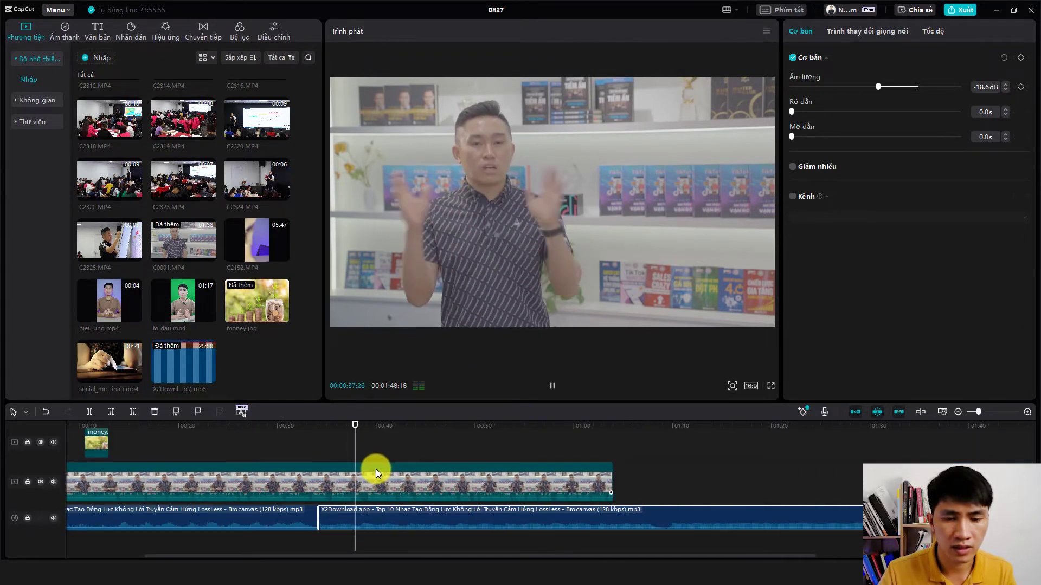
left_click_drag(878, 87, 884, 87)
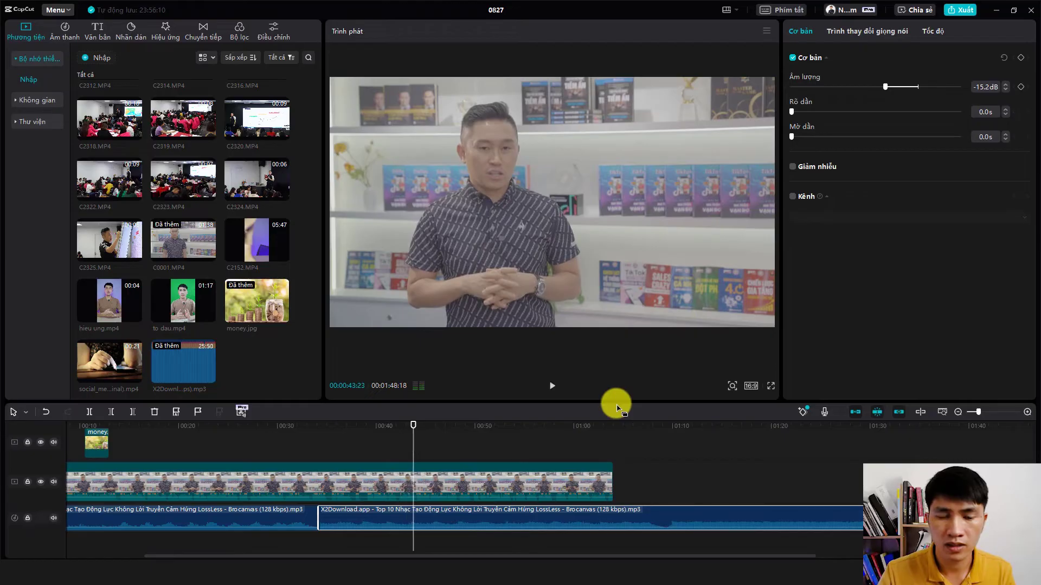
key("space")
Step: Extend the end of the second music clip past the video to about 00:01:26:11
scroll(408, 499, "down", 3)
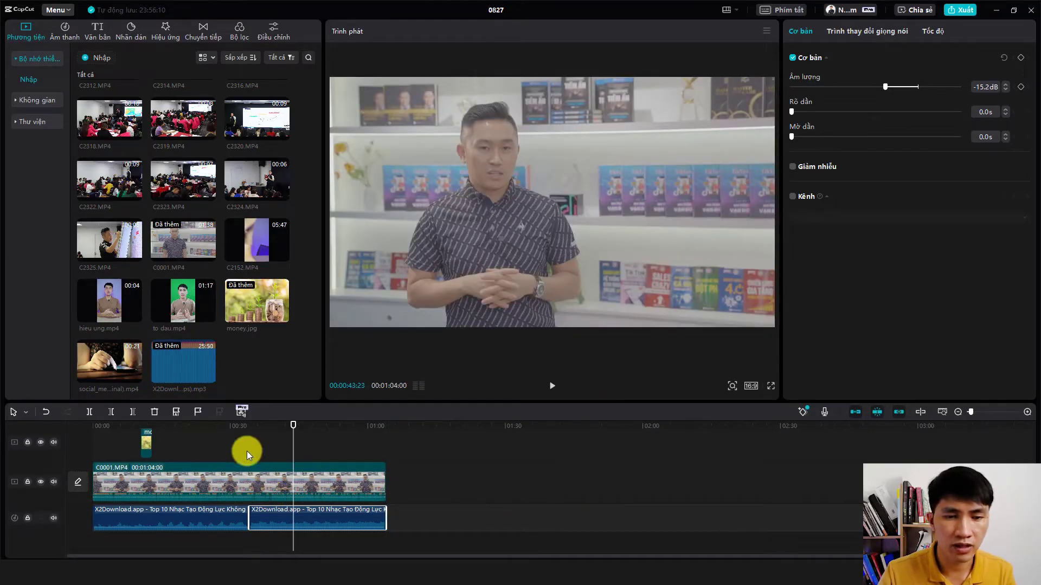
left_click_drag(386, 518, 487, 519)
left_click(298, 428)
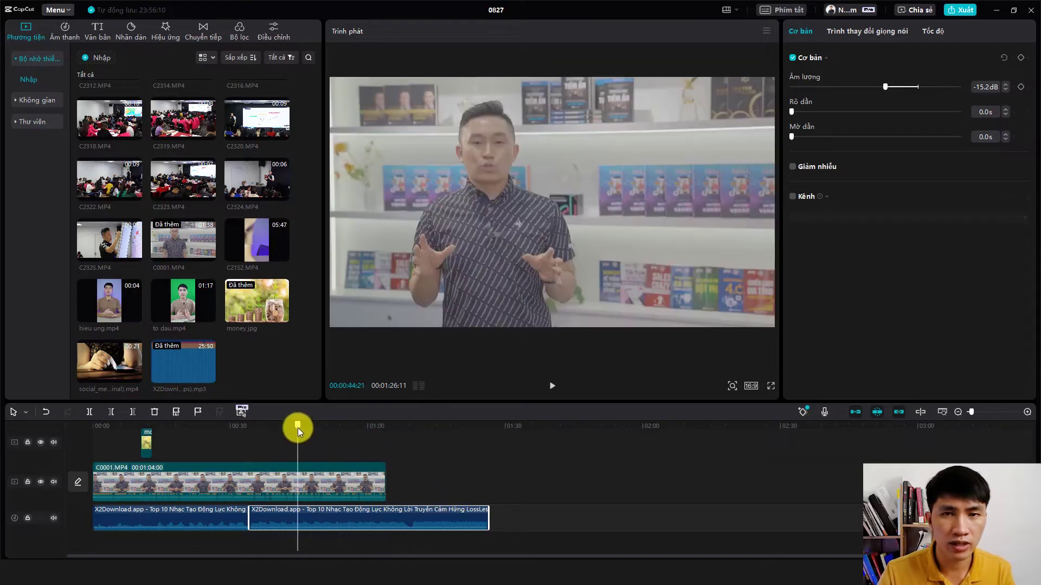
Step: Move the second music clip onto its own audio track beneath the first clip, keeping its start position
left_click(249, 428)
scroll(284, 449, "up", 5, "ctrl")
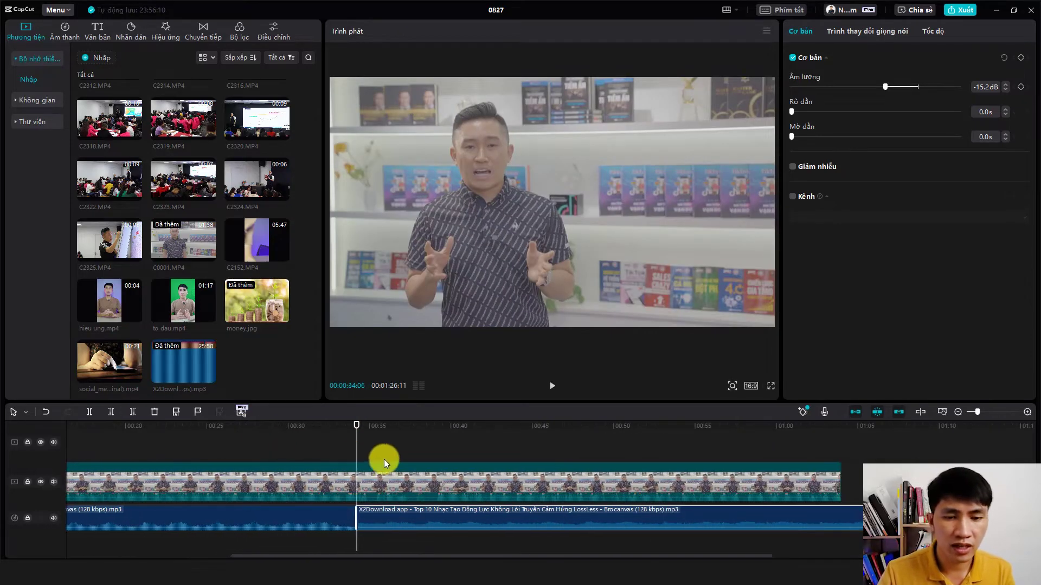
scroll(386, 461, "up", 1, "ctrl")
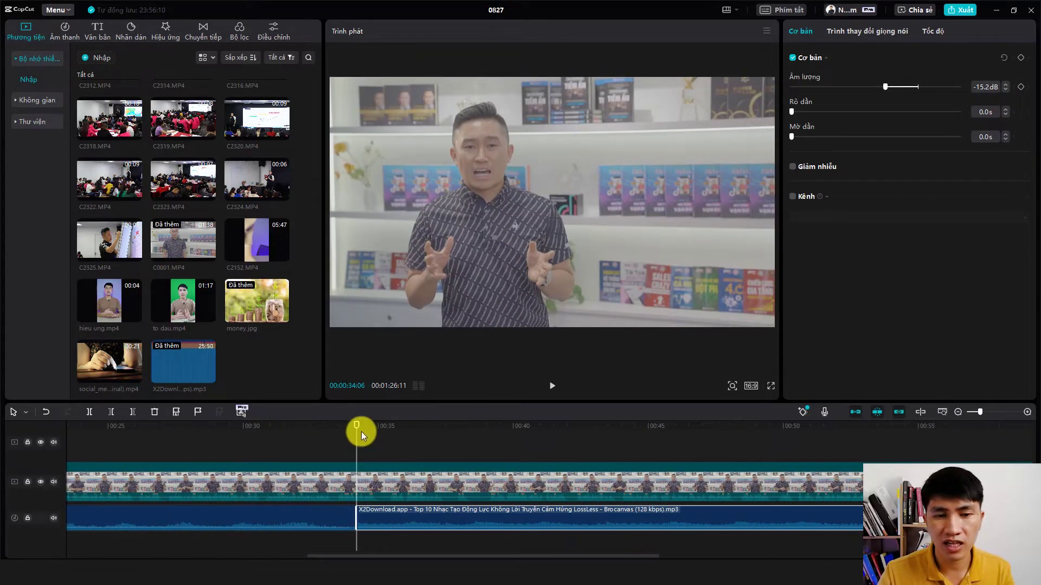
mouse_move(358, 432)
left_mouse_down()
mouse_move(304, 439)
mouse_move(318, 426)
mouse_move(343, 438)
left_mouse_up()
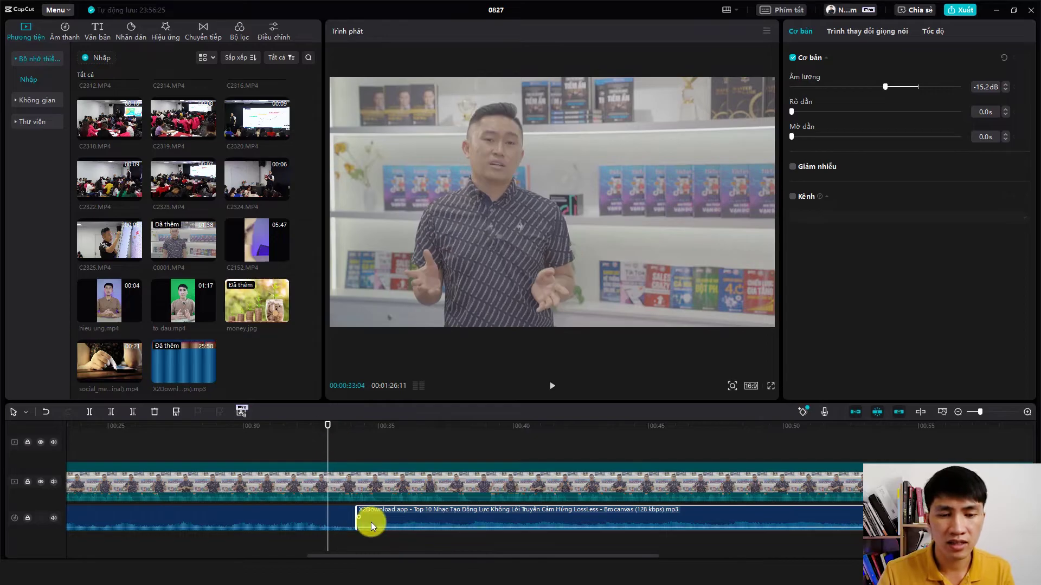
scroll(370, 520, "down", 1)
left_click_drag(371, 508, 369, 537)
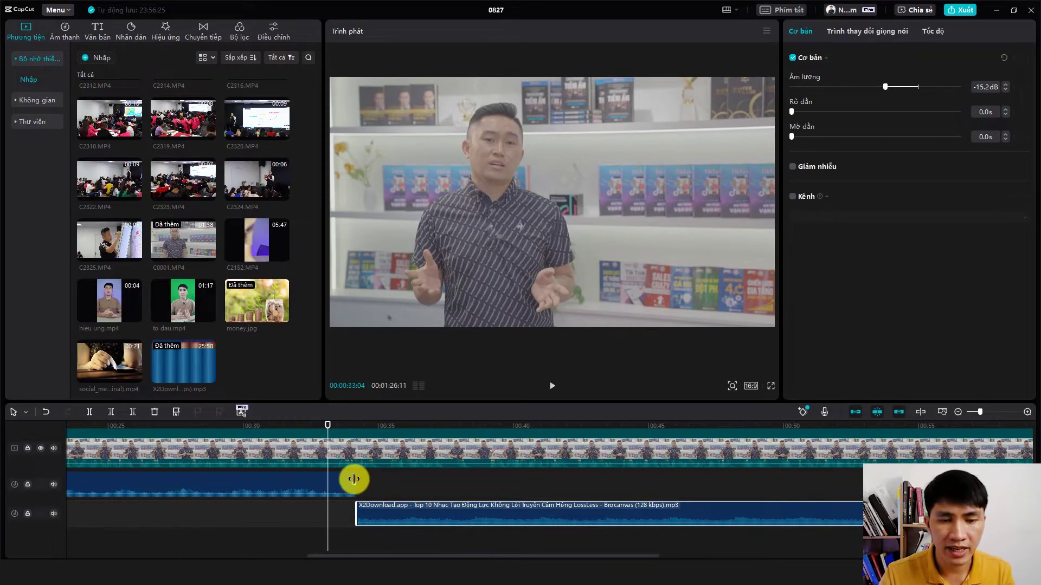
Step: Overlap the music clips by extending the first clip's end to about 00:00:36 and the second clip's start back to about 00:00:33
left_click(354, 479)
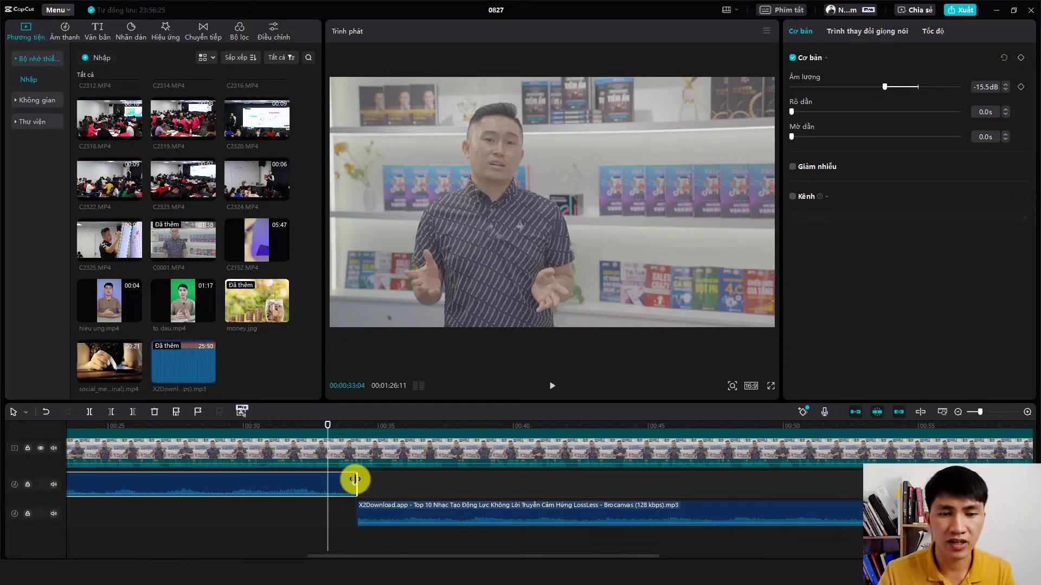
left_click_drag(354, 479, 401, 479)
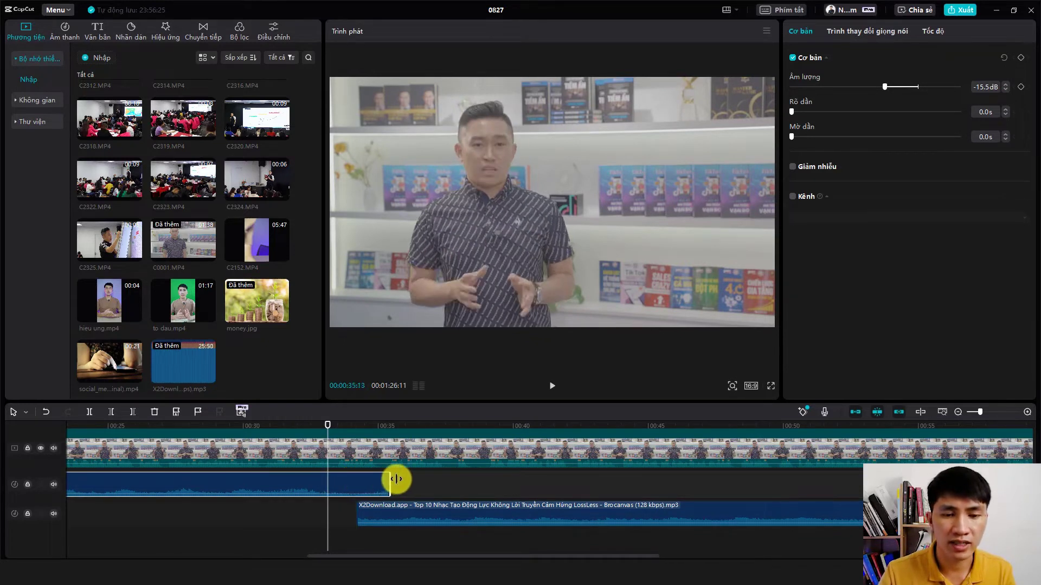
left_click(363, 512)
left_click_drag(360, 506, 336, 507)
Step: Give the first music clip a 3.1 s fade-out and the second a 2.9 s fade-in, and play back the crossfade
left_click(375, 489)
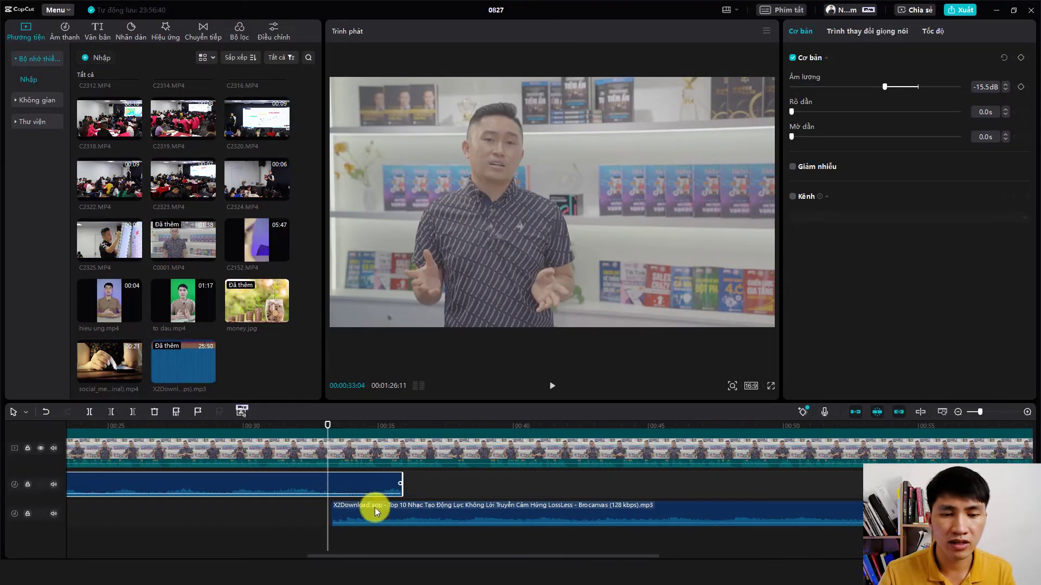
left_click(375, 515)
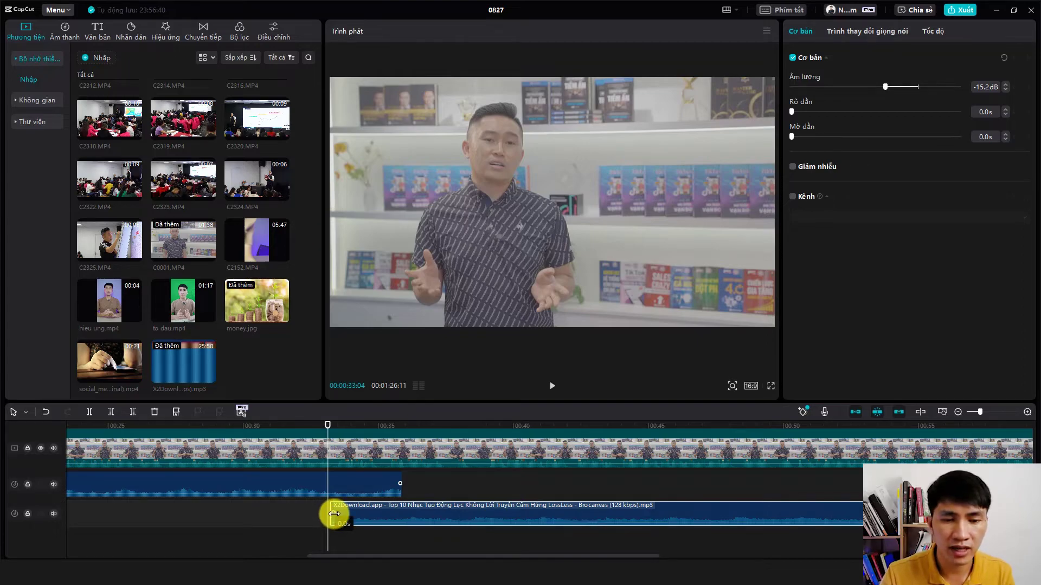
left_click_drag(405, 517, 315, 483)
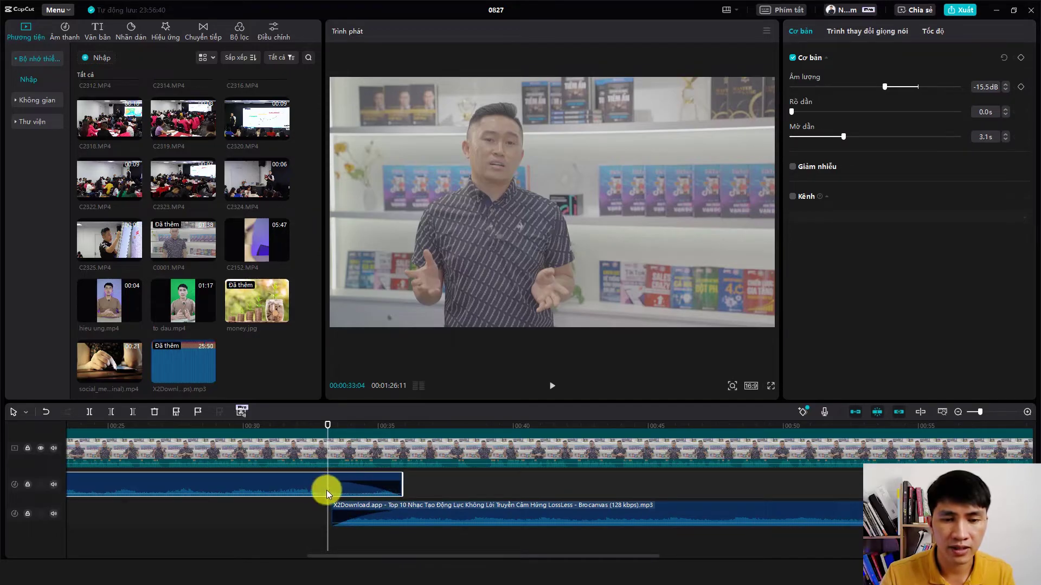
left_click(295, 424)
key("space")
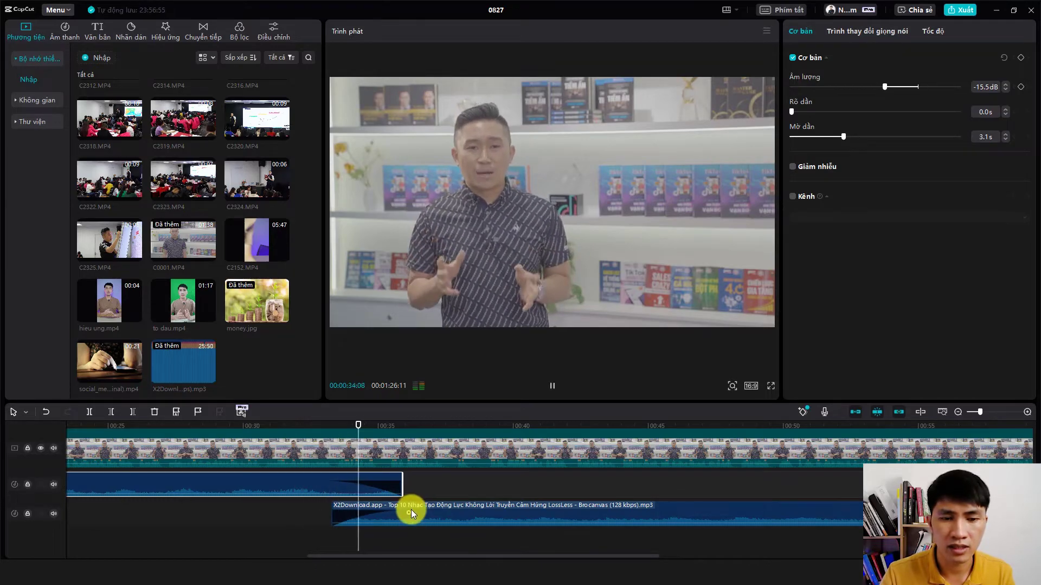
key("space")
Step: Shift the crossfade earlier, ending the first music clip at about 00:00:33:23 and starting the second at about 00:00:31
left_click_drag(371, 507, 330, 508)
left_click_drag(391, 488, 345, 486)
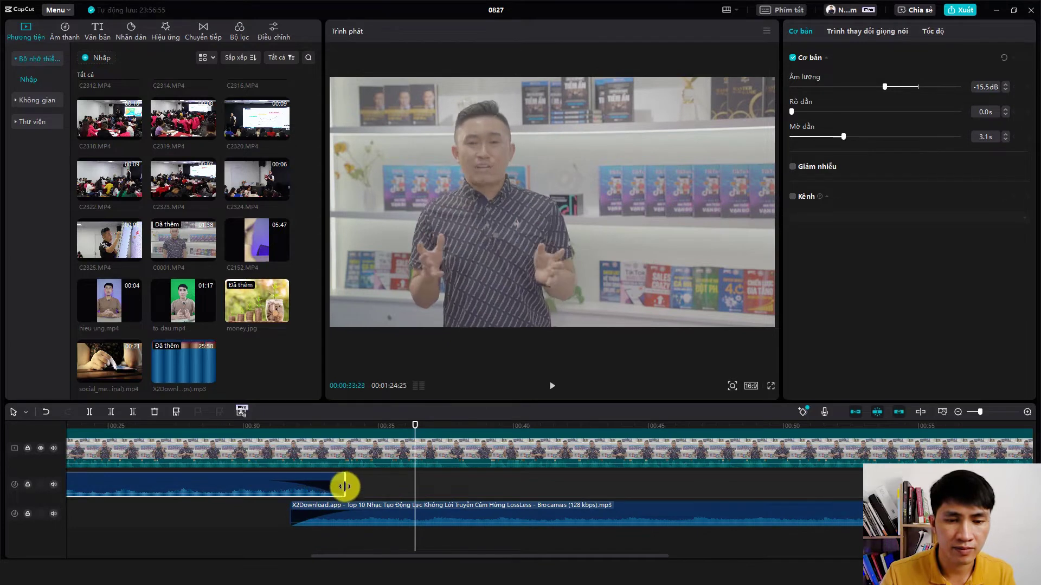
left_click_drag(291, 509, 262, 509)
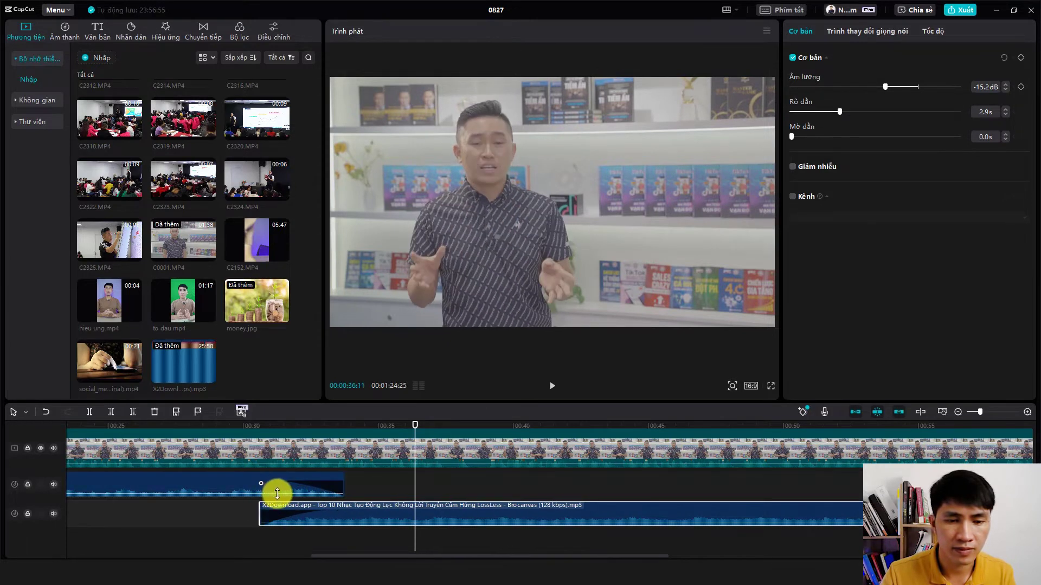
left_click(253, 426)
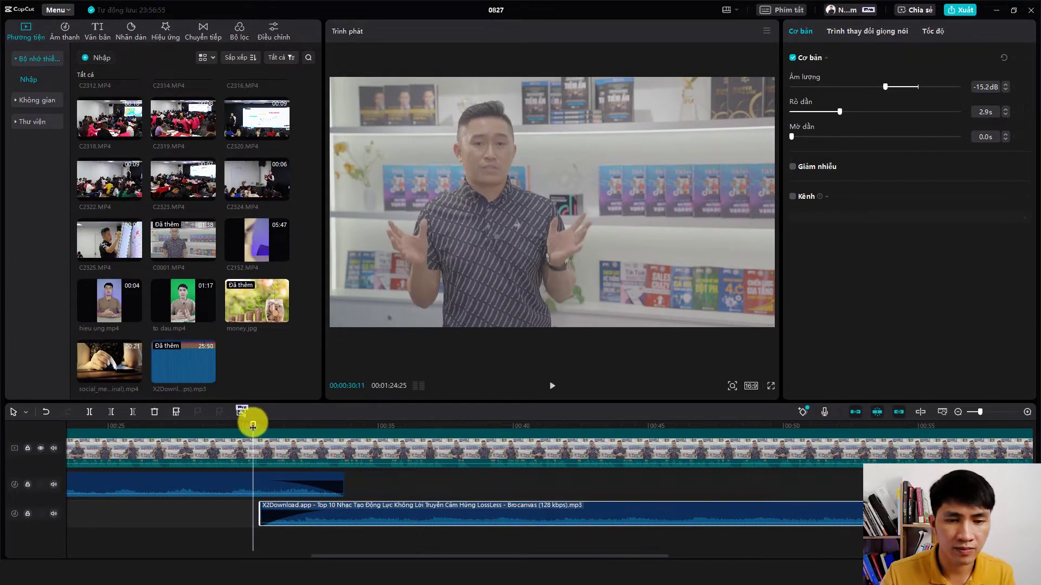
left_click(551, 385)
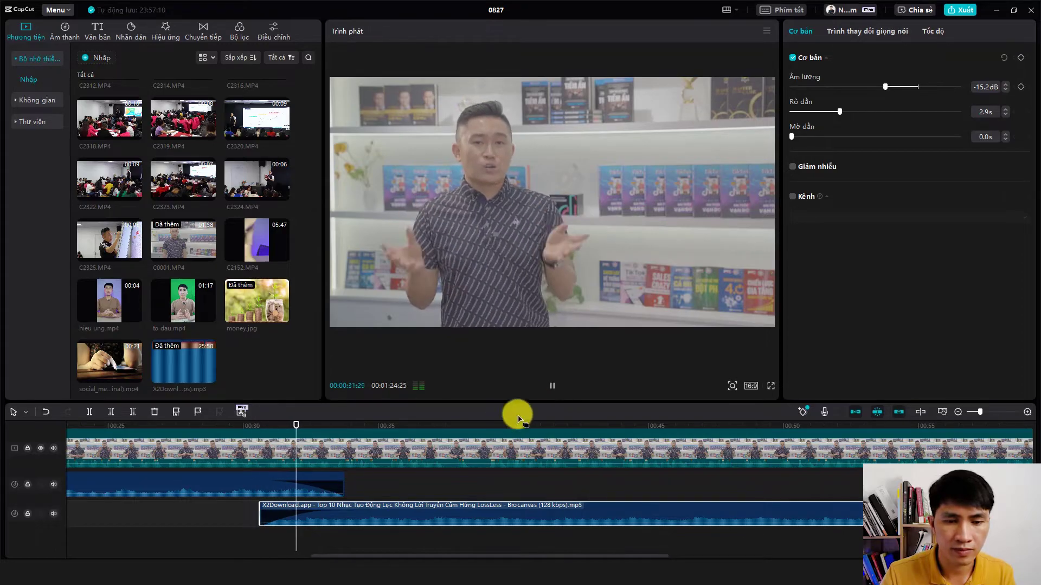
Step: Move the second music clip slightly later to start at about 00:00:31:15 and play back the transition
mouse_move(314, 507)
left_mouse_down()
mouse_move(337, 505)
mouse_move(329, 502)
left_mouse_up()
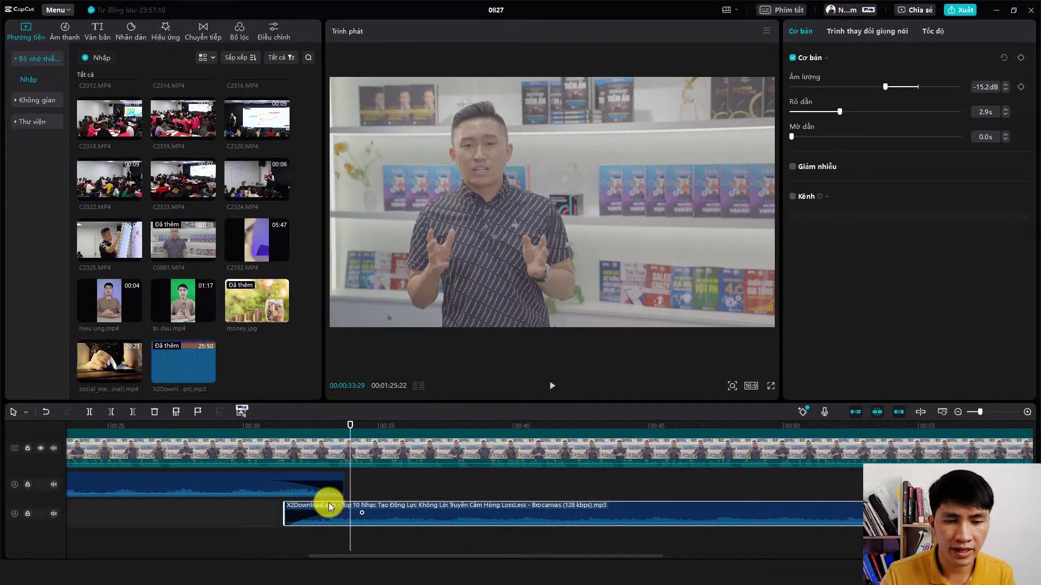
left_click(285, 433)
left_click(555, 388)
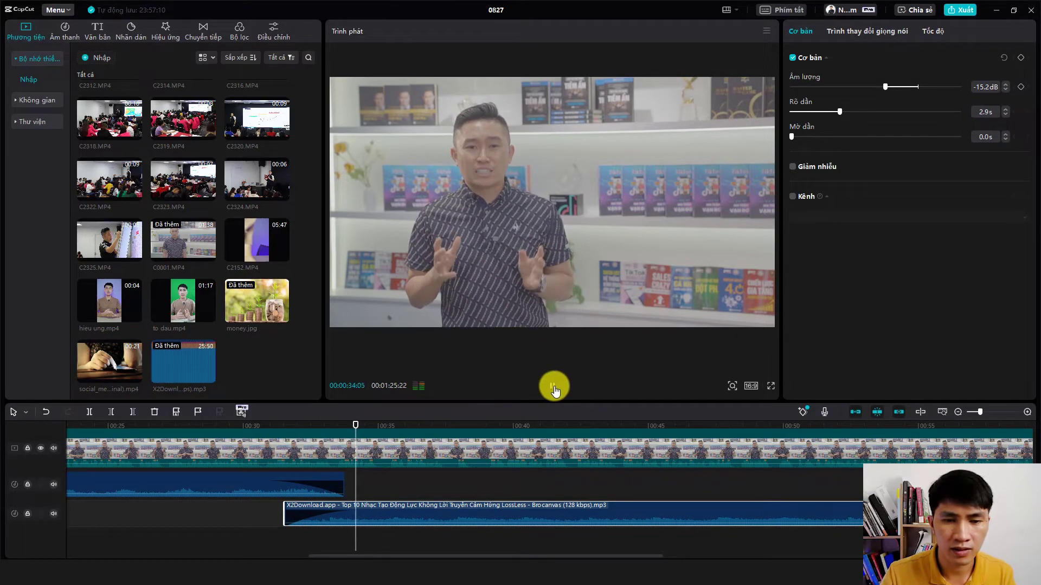
left_click(555, 388)
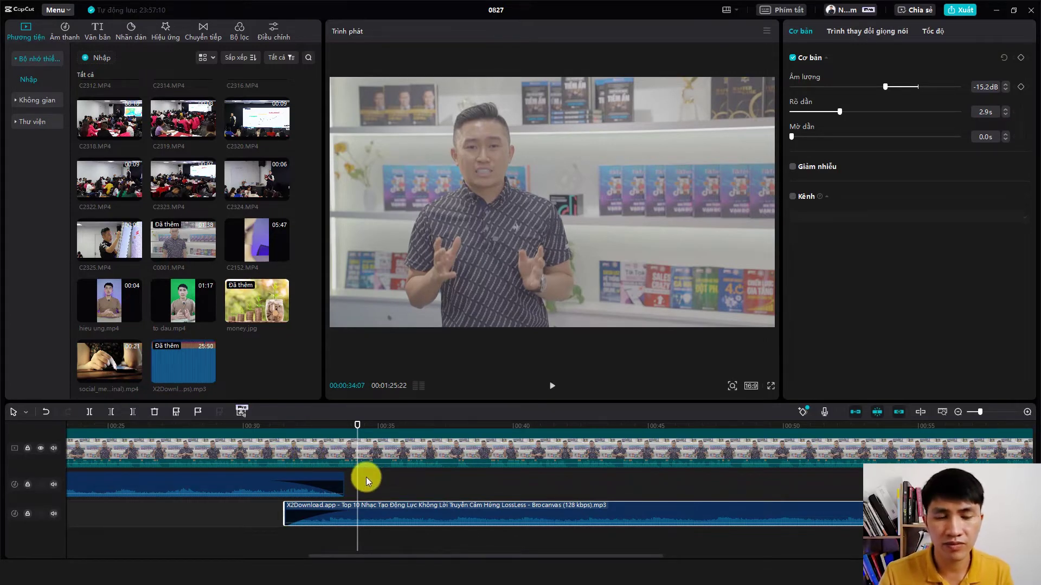
Step: Trim the end of the second music clip to the end of the video at 00:01:04:00
scroll(366, 478, "down", 5)
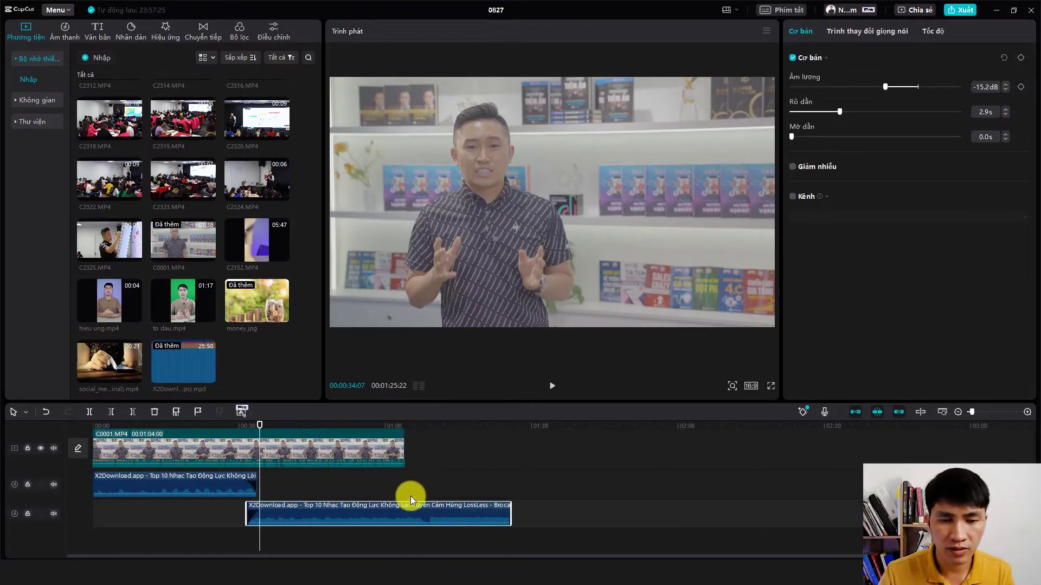
left_click_drag(512, 505, 405, 505)
left_click(398, 426)
scroll(483, 472, "up", 5)
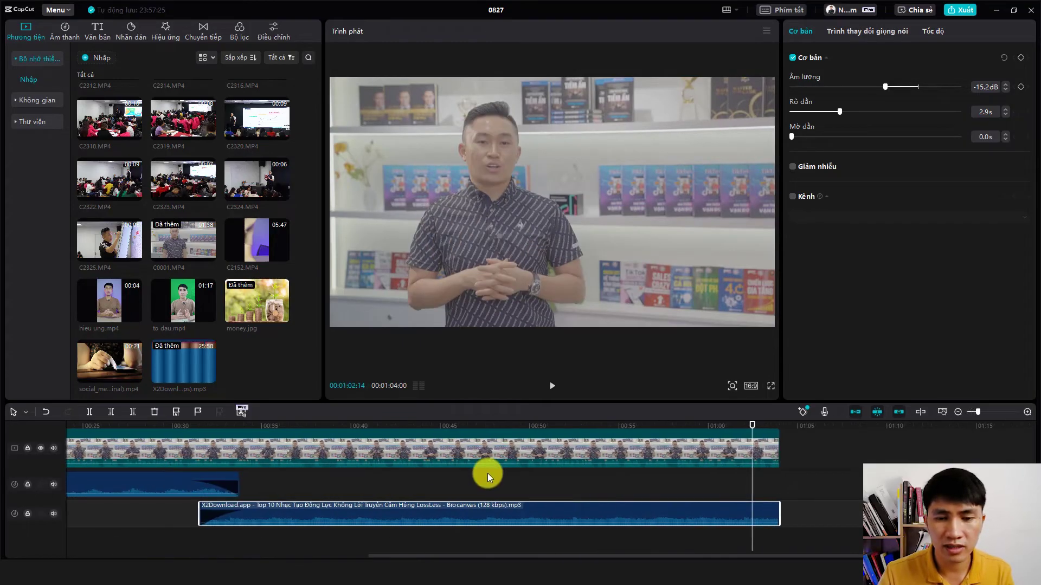
scroll(596, 552, "right", 1)
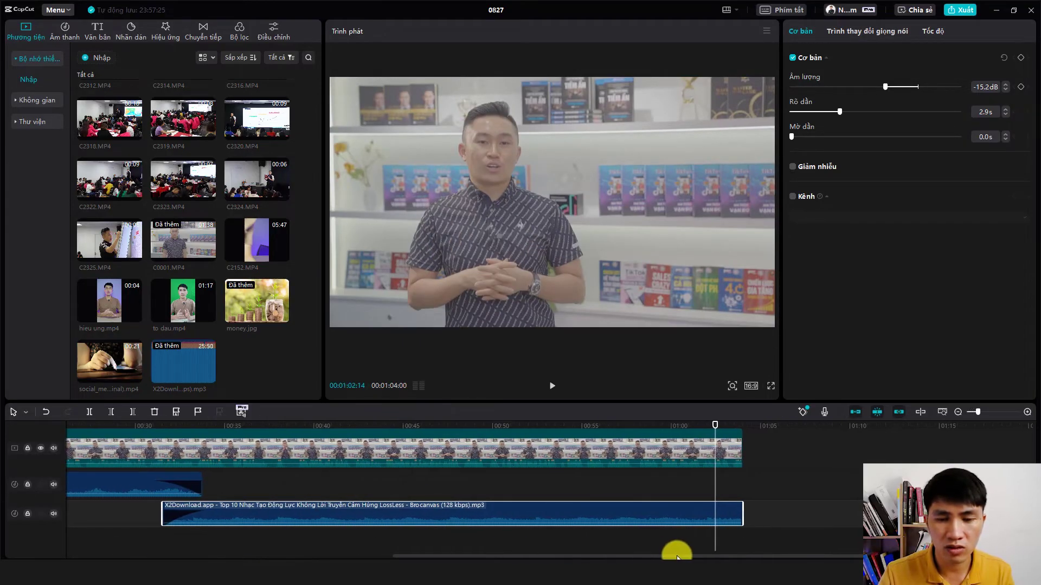
scroll(736, 537, "down", 1)
Step: Add a 1.1 s fade-in to the start of the first music clip and play the opening from 00:00:00:00
left_click_drag(725, 552, 251, 528)
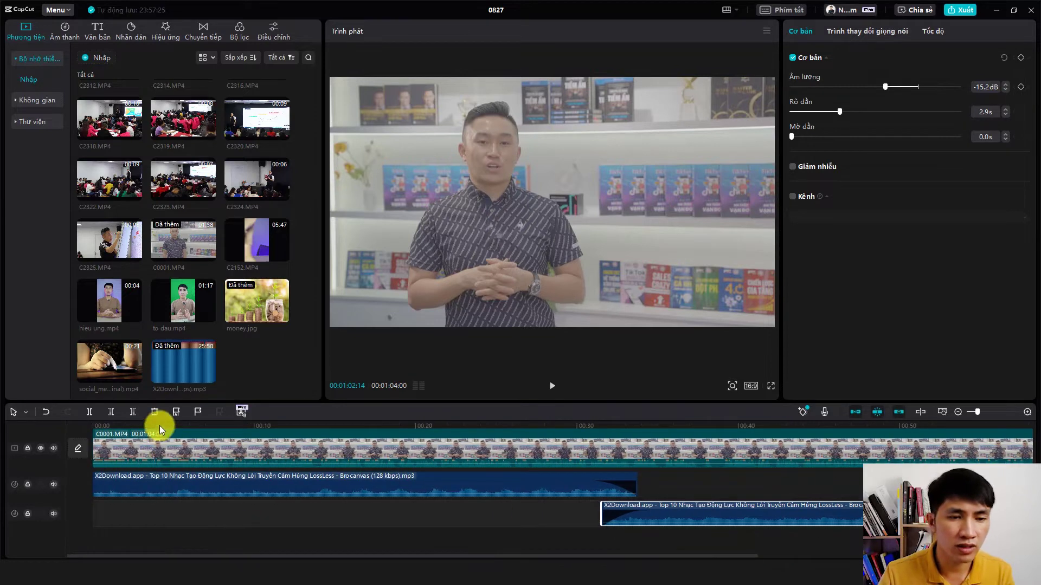
left_click_drag(159, 425, 10, 413)
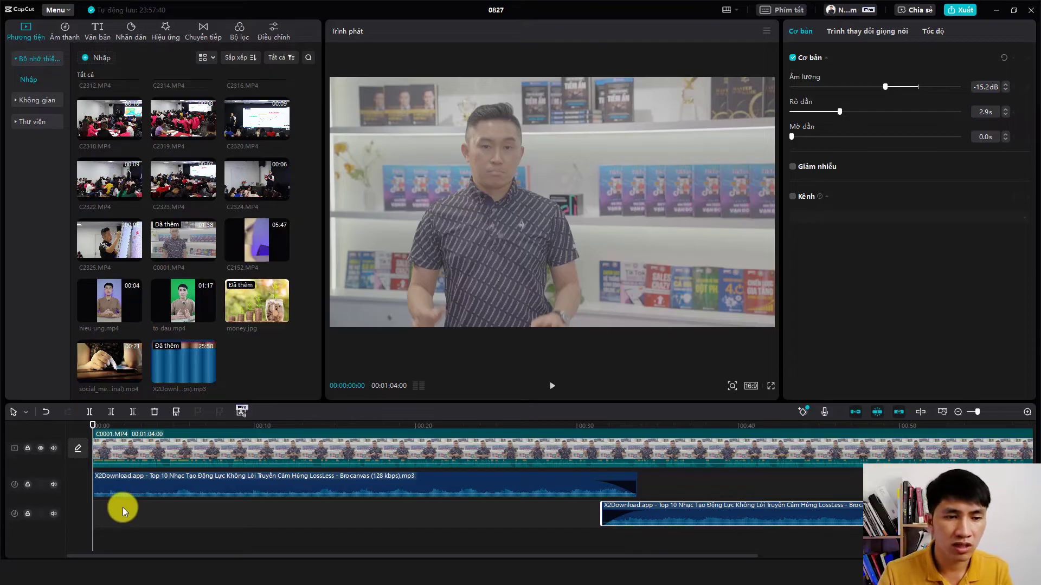
left_click(119, 483)
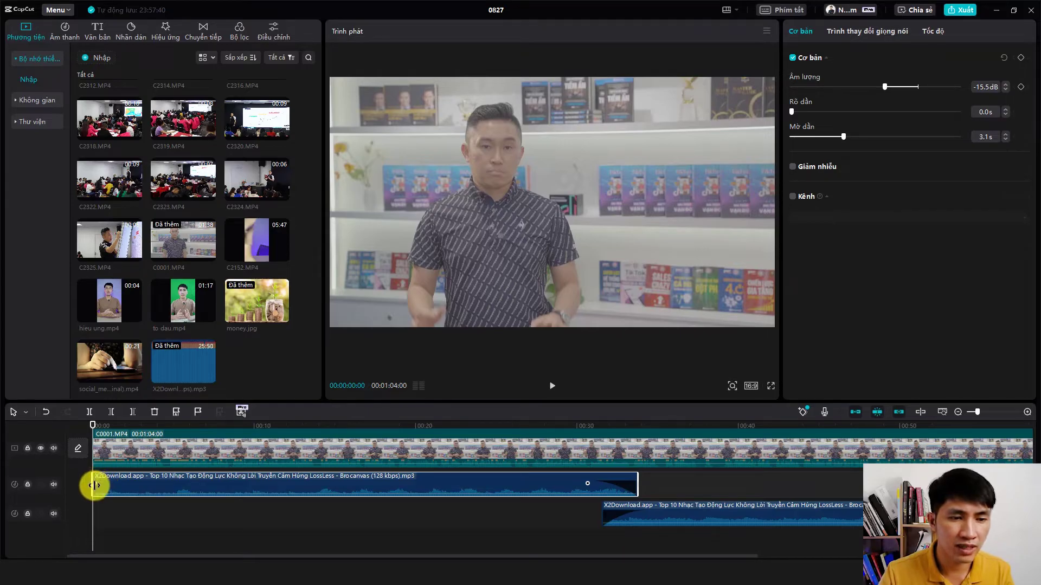
left_click_drag(96, 484, 111, 490)
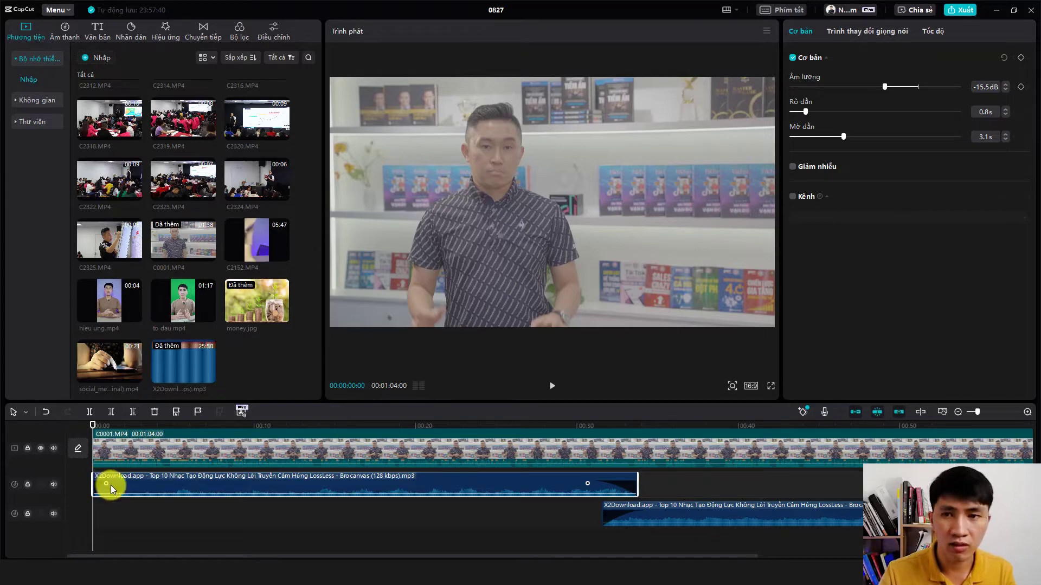
left_click_drag(806, 109, 858, 112)
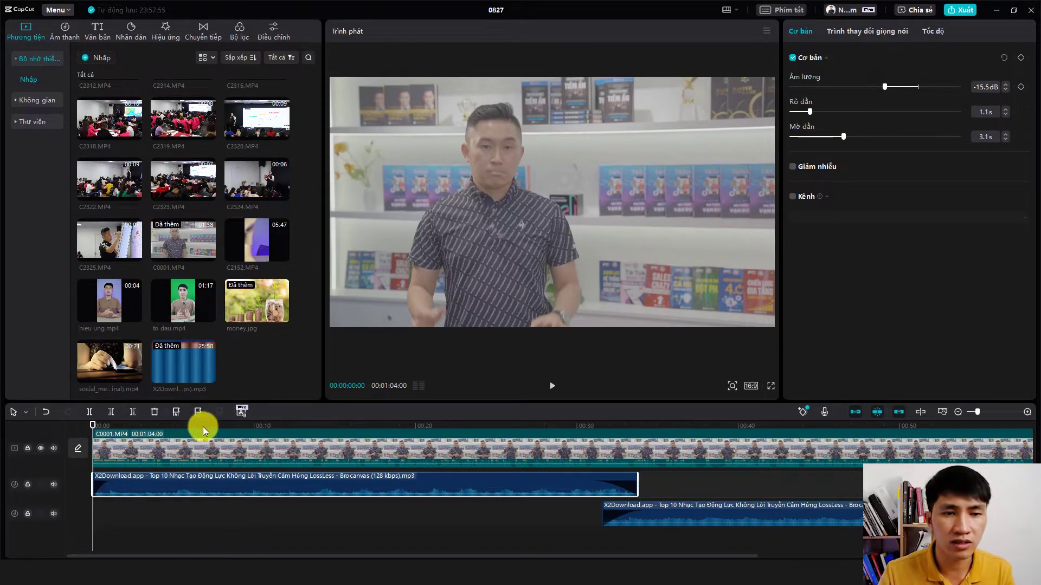
key("space")
key("space")
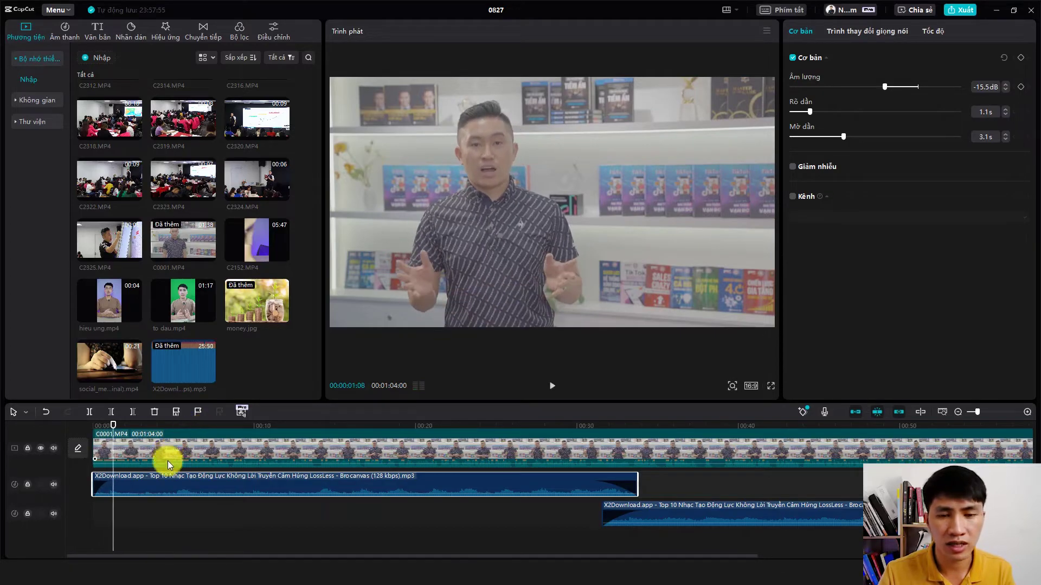
Step: Add a 2.0 s fade-out to the end of the second music clip
scroll(167, 466, "down", 2)
left_click(399, 425)
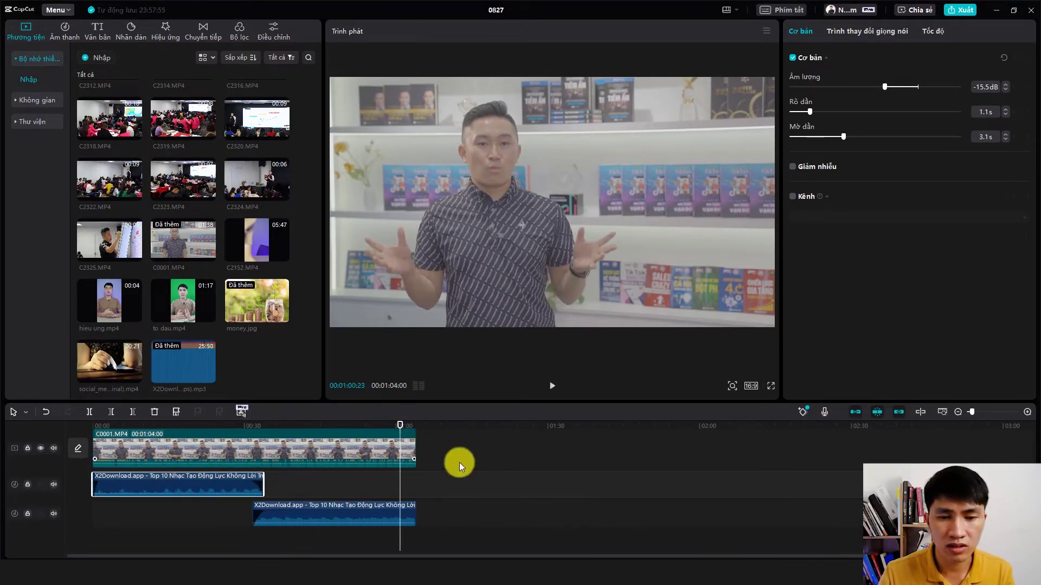
scroll(460, 463, "up", 2)
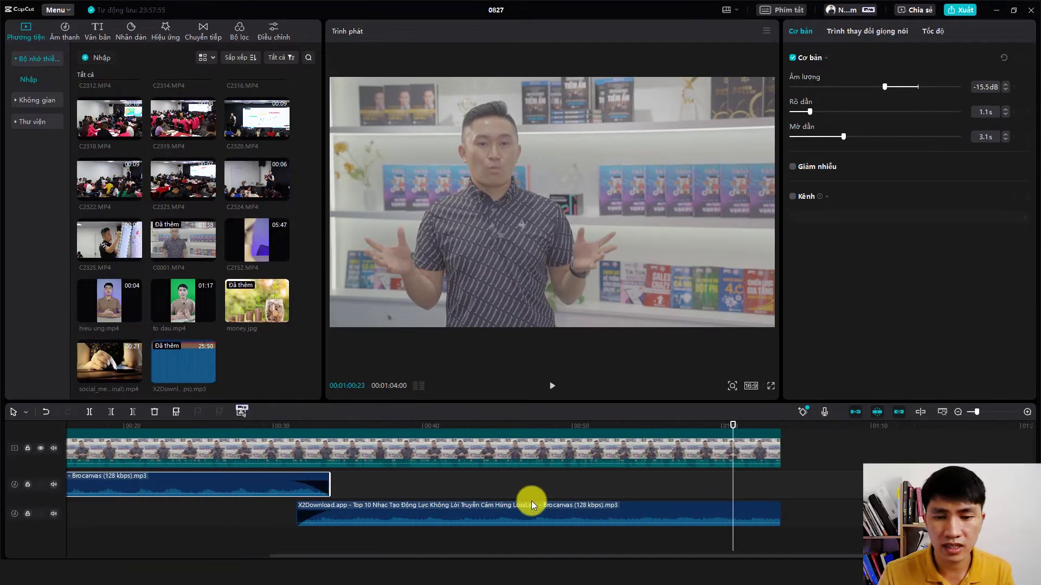
left_click(761, 425)
scroll(789, 466, "up", 2)
left_click(762, 505)
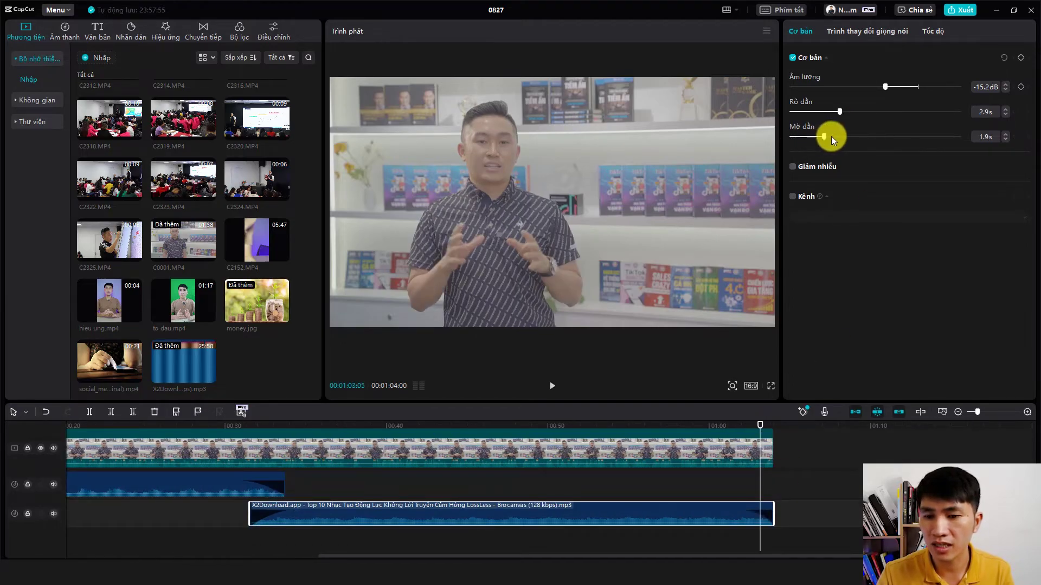
key("ctrl+z")
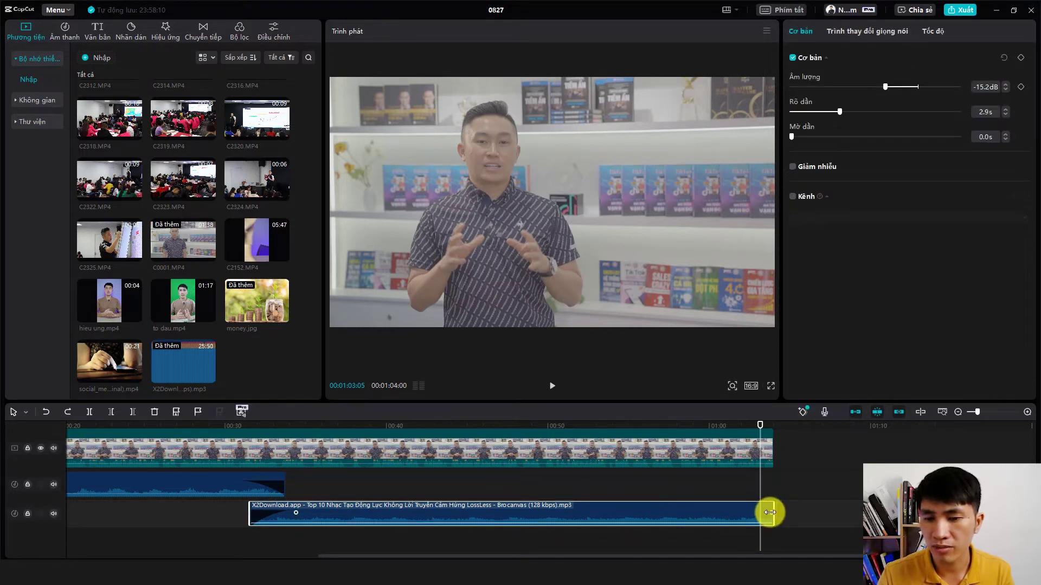
left_click_drag(746, 512, 738, 514)
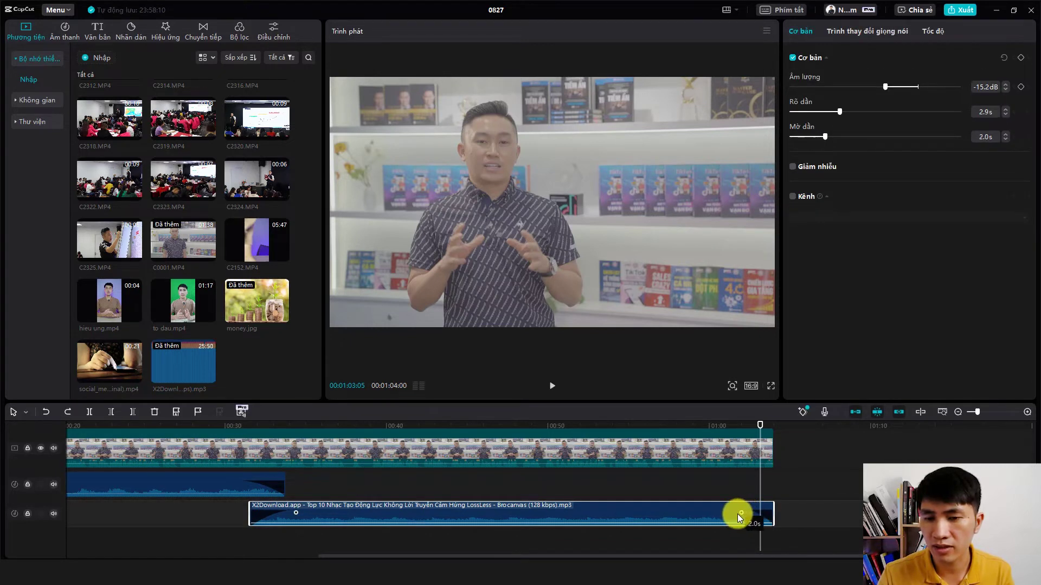
Step: Play back the last few seconds of the video to check the music's fade-out, and return to the music crossfade
left_click(727, 424)
key("space")
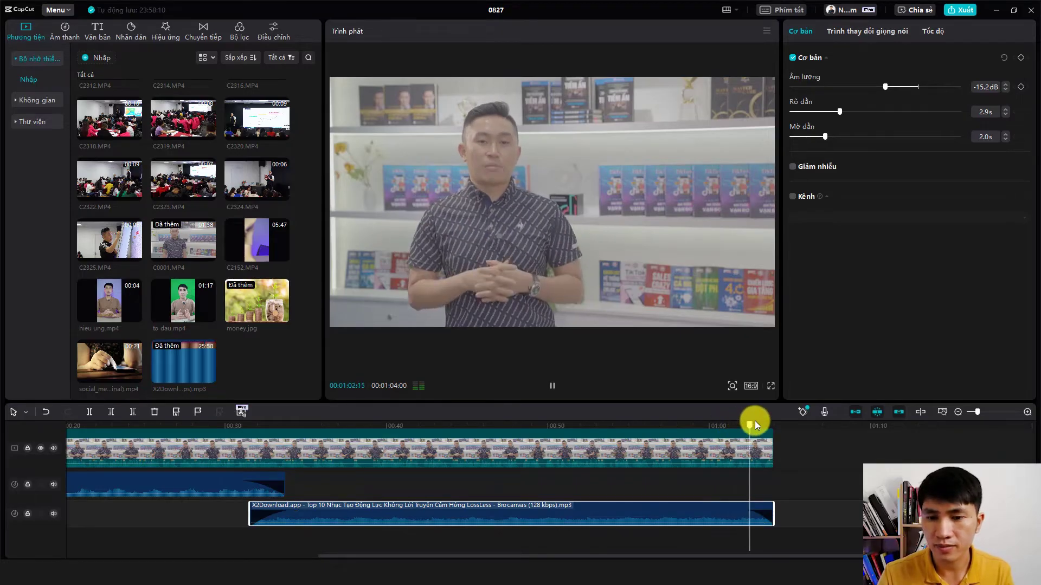
key("space")
key("space")
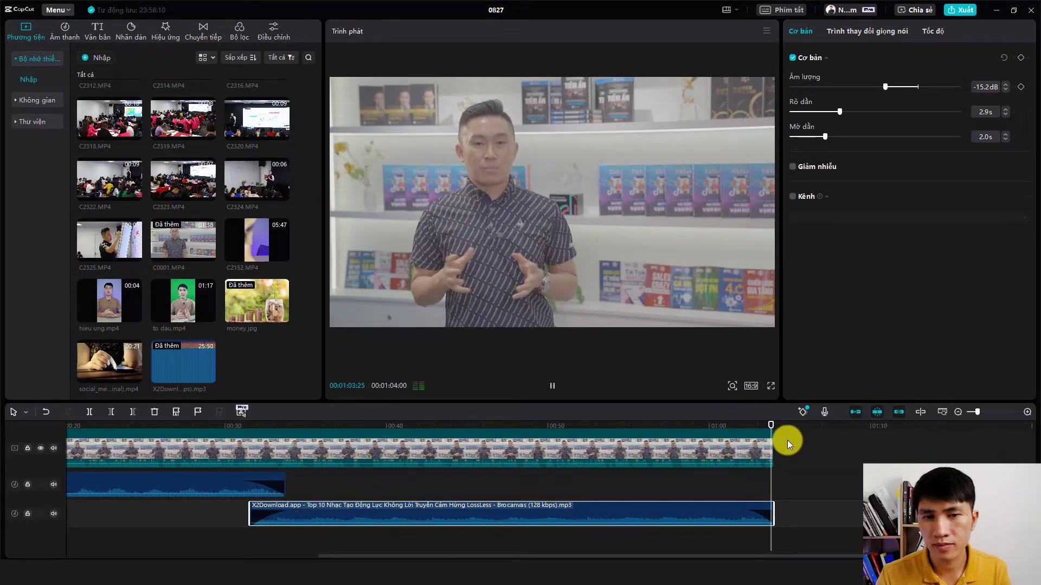
key("space")
scroll(749, 450, "down", 5)
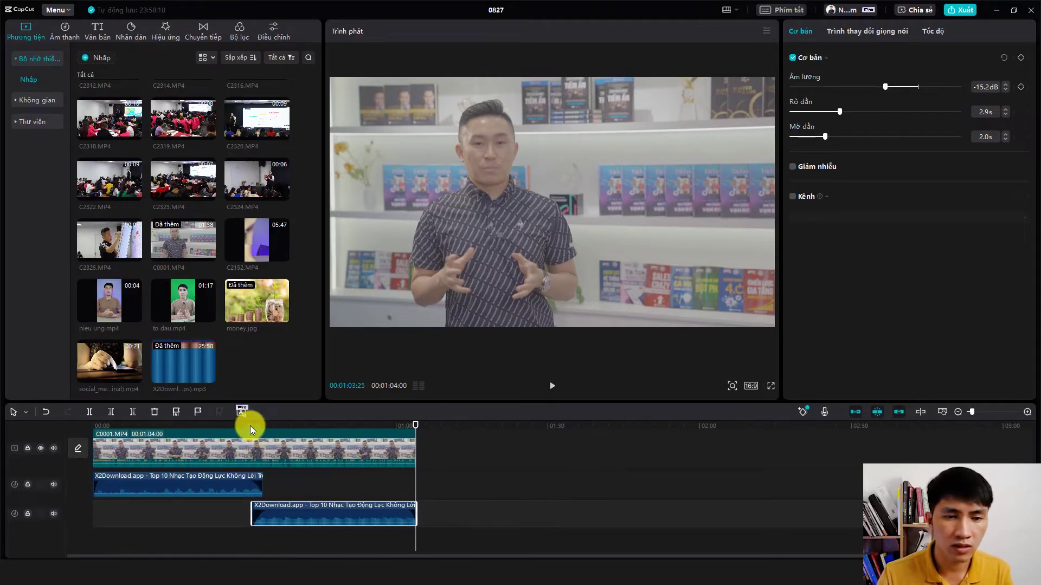
left_click(251, 425)
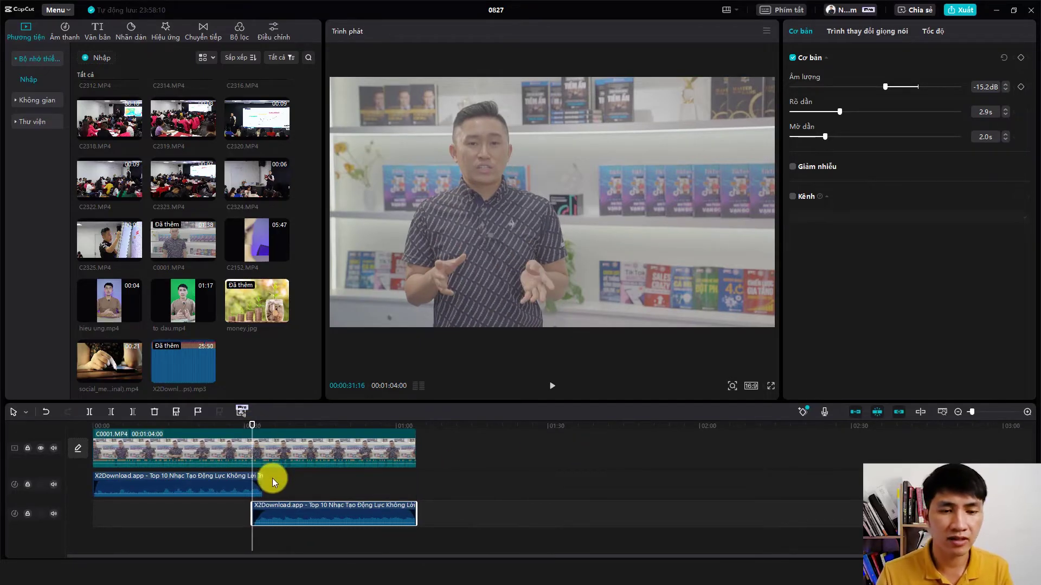
scroll(274, 480, "down", 1)
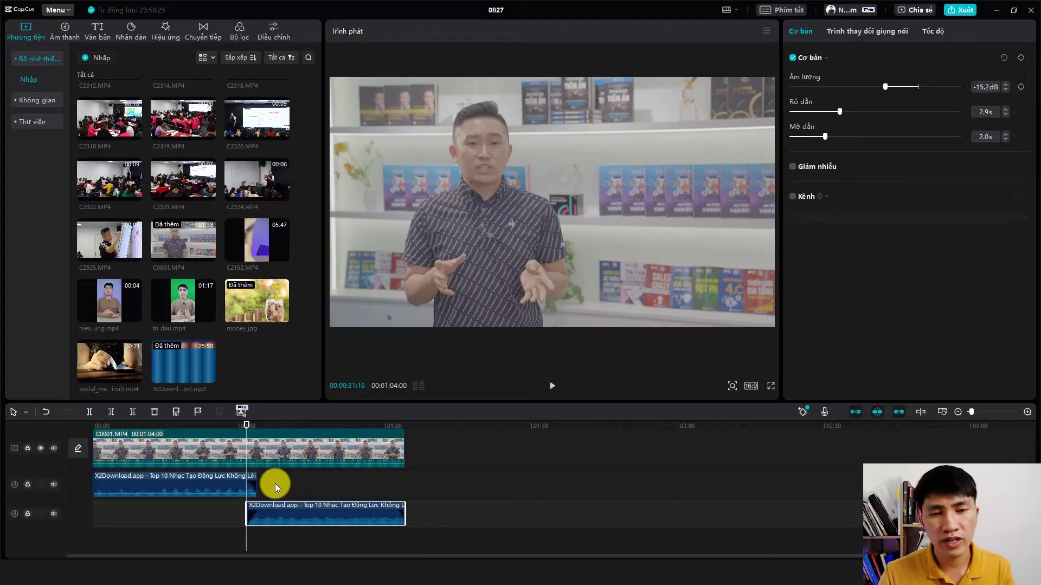
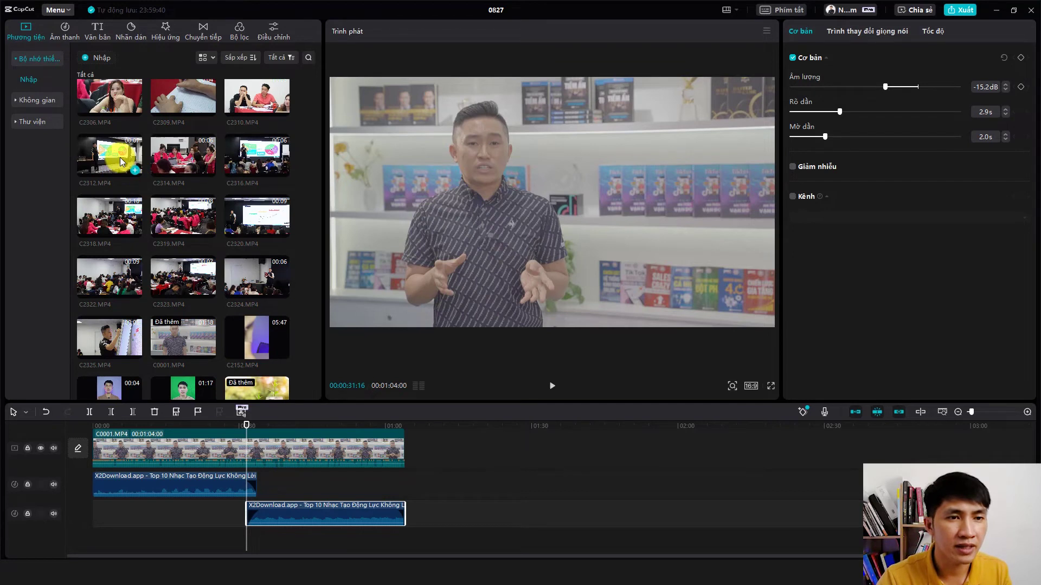
Step: Append clips C2312, C2314, C2316, C2318, C2319 and C2320 to the main video track directly after C0001.MP4
left_click(138, 167)
left_click(241, 210, "shift")
left_click_drag(126, 193, 454, 445)
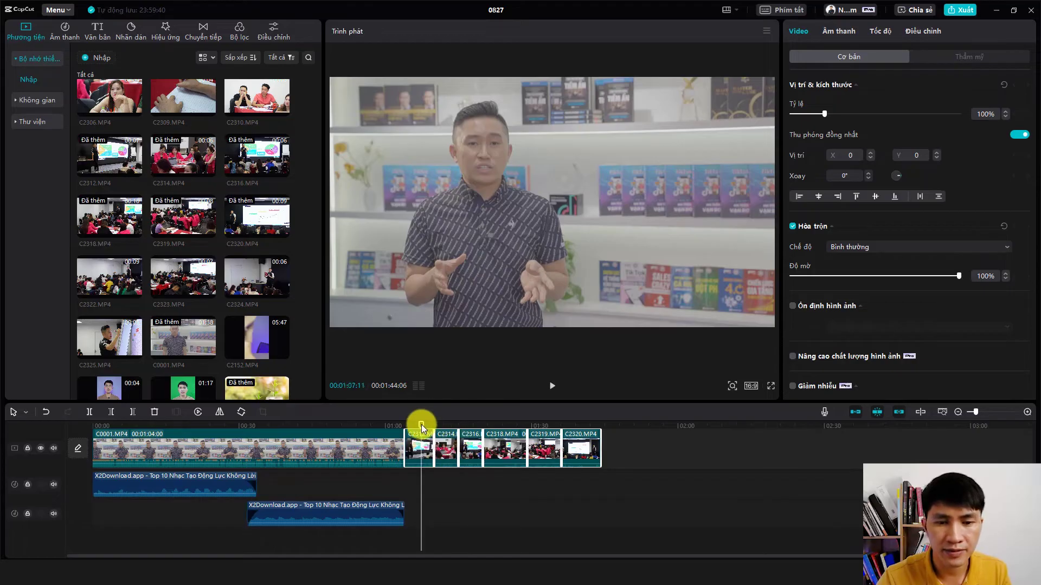
Step: Lower the audio volume of the six newly added seminar clips together
scroll(561, 487, "up", 2)
left_click(561, 487)
left_click(505, 423)
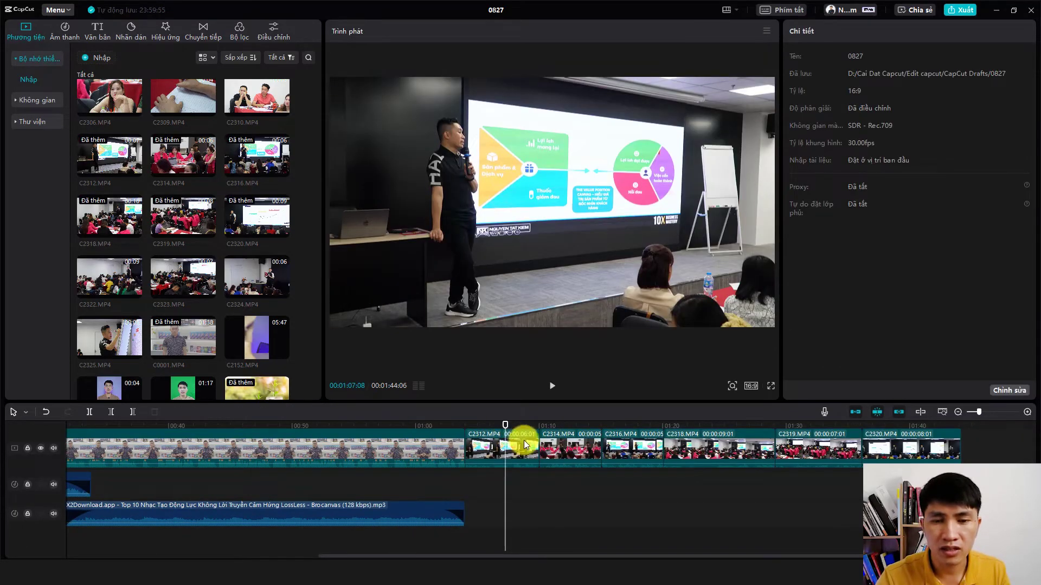
left_click(516, 439)
scroll(516, 443, "down", 2)
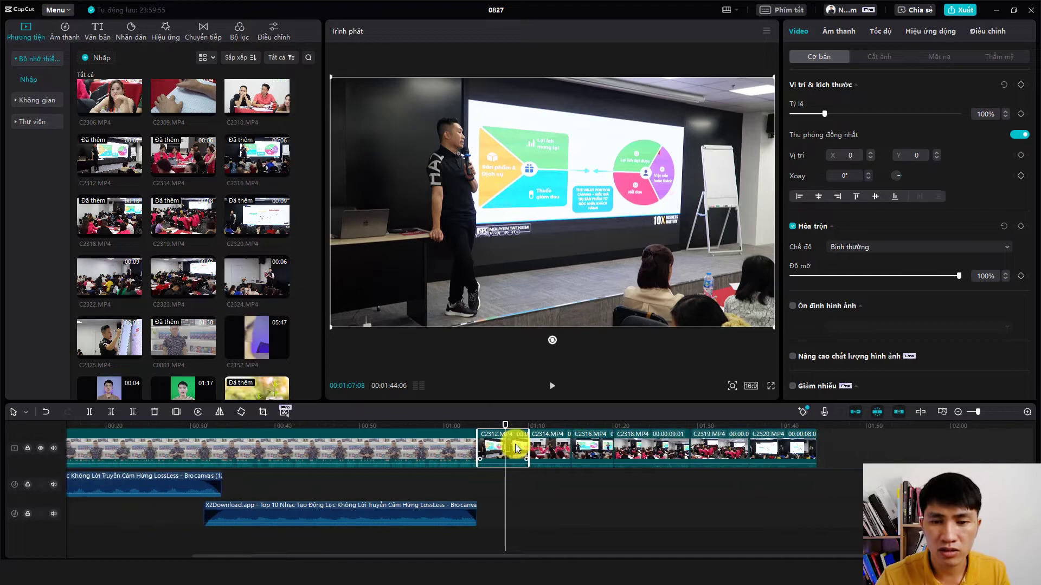
left_click_drag(720, 491, 493, 451)
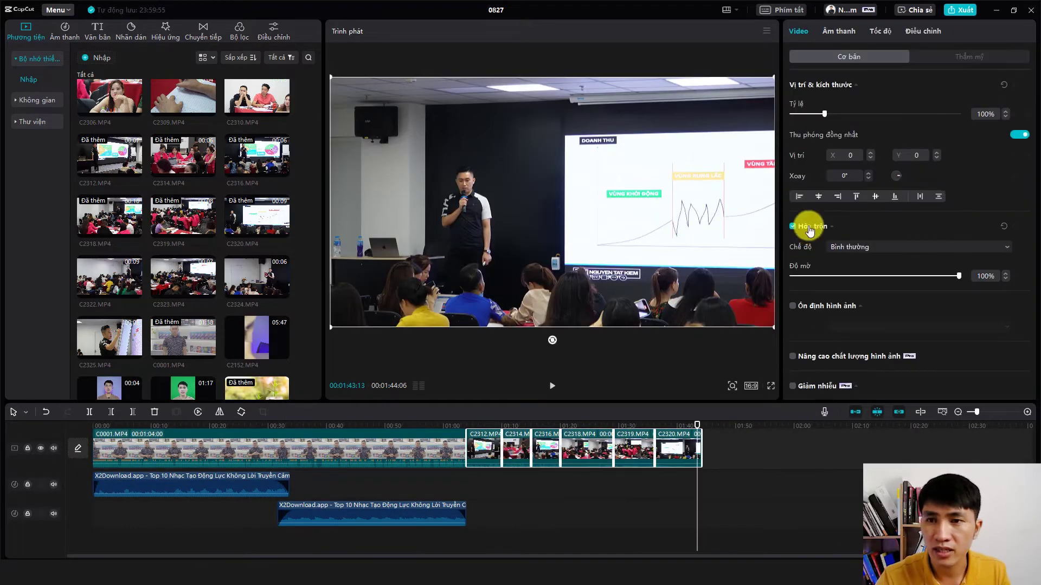
left_click(847, 31)
left_click_drag(919, 114, 835, 115)
left_click(725, 449)
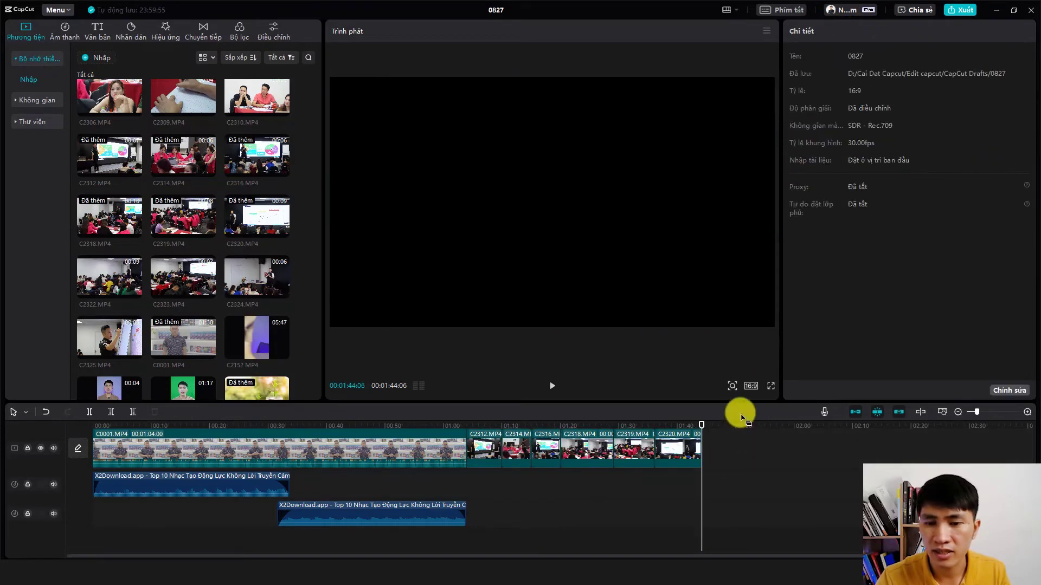
Step: Move clip C2319.MP4 off the main track, undo that move, and scrub through clip C2318.MP4
left_click_drag(648, 429, 666, 425)
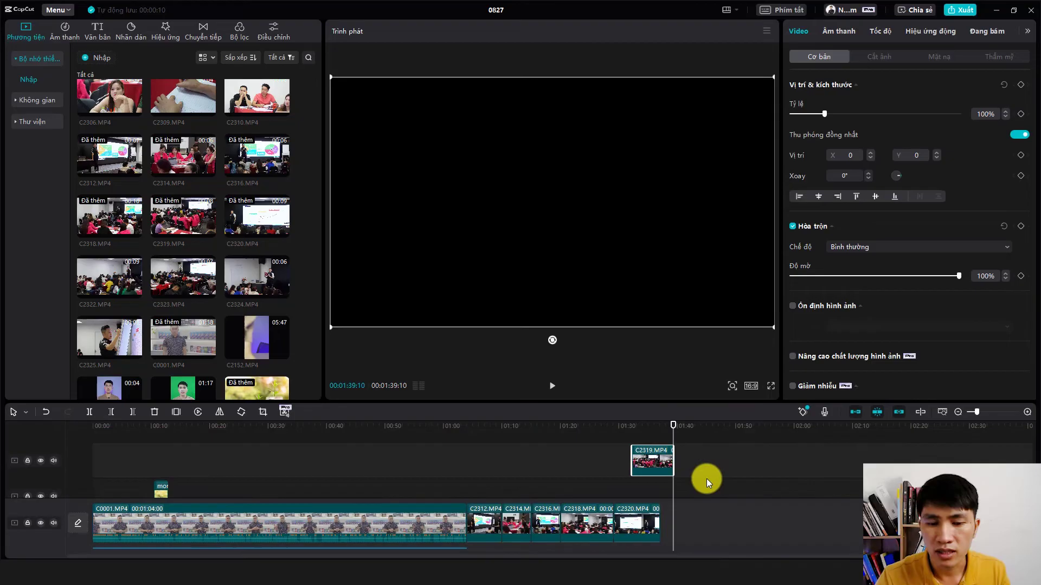
key("ctrl+z")
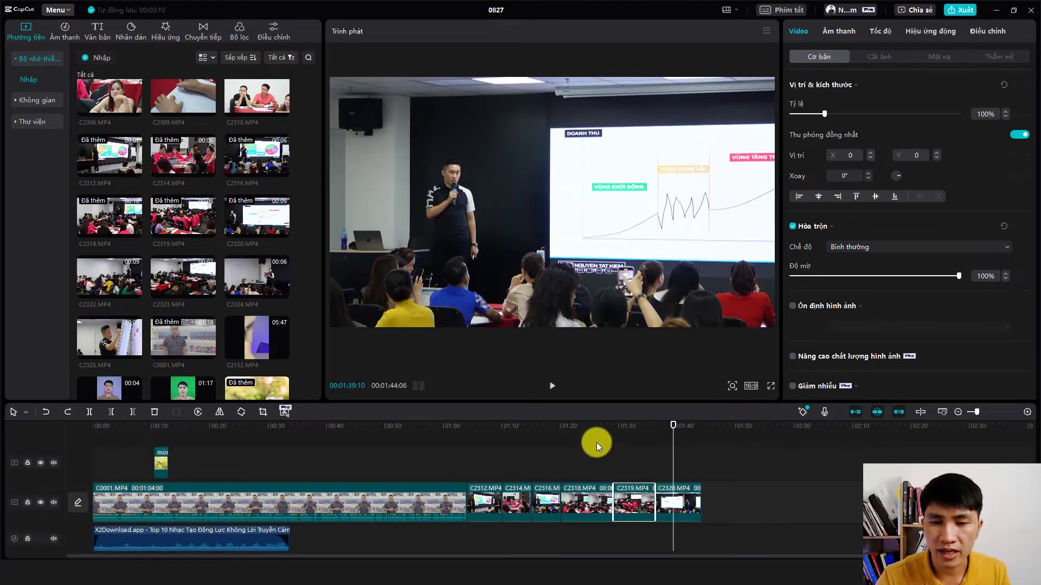
left_click(591, 434)
scroll(607, 430, "down", 1)
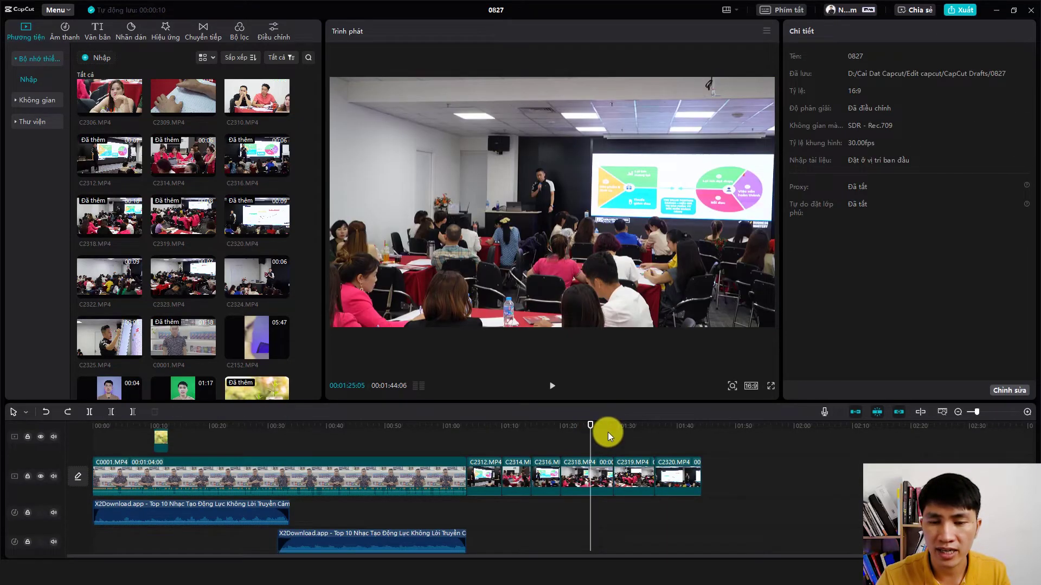
left_click_drag(590, 425, 601, 428)
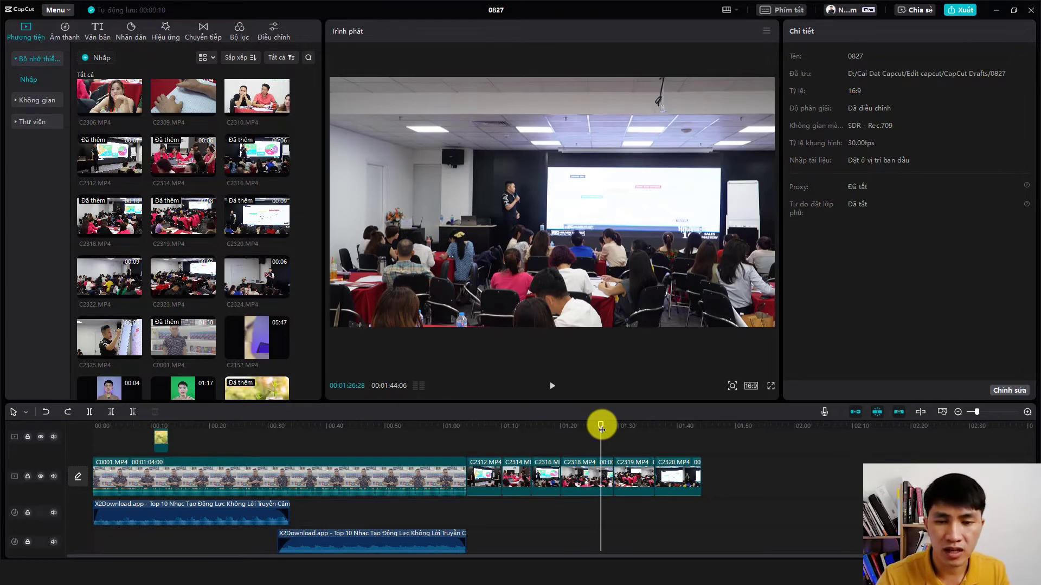
left_click_drag(601, 428, 606, 426)
Step: Set the audio volume of all six seminar clips to -42.9 dB
left_click(503, 477)
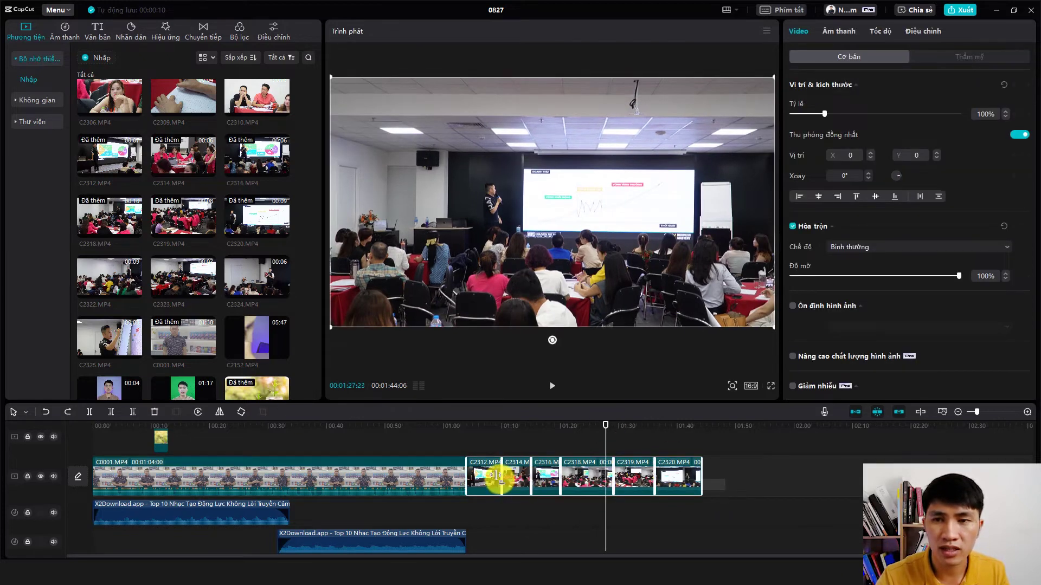
left_click(842, 33)
left_click_drag(801, 118, 825, 115)
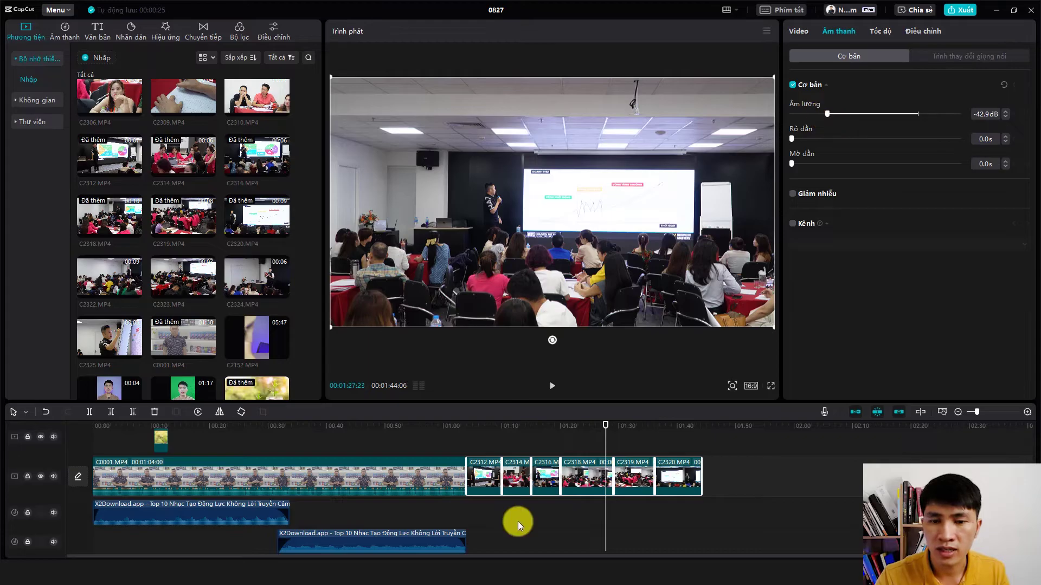
left_click(576, 443)
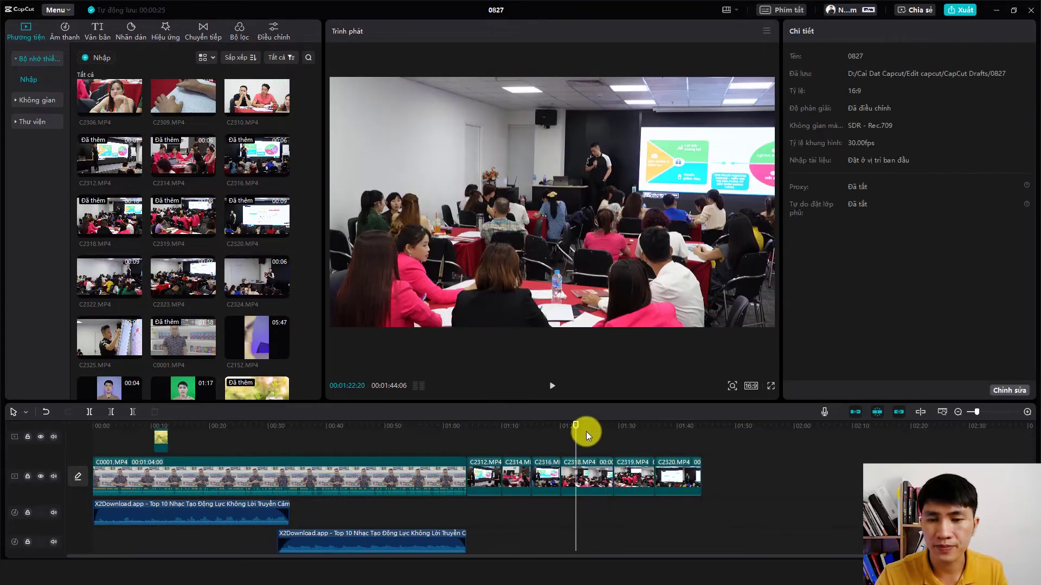
Step: Open the voice recorder, raise its input volume to 199 and keep Microphone (High Definition Audio Device) as the input device
left_click(824, 414)
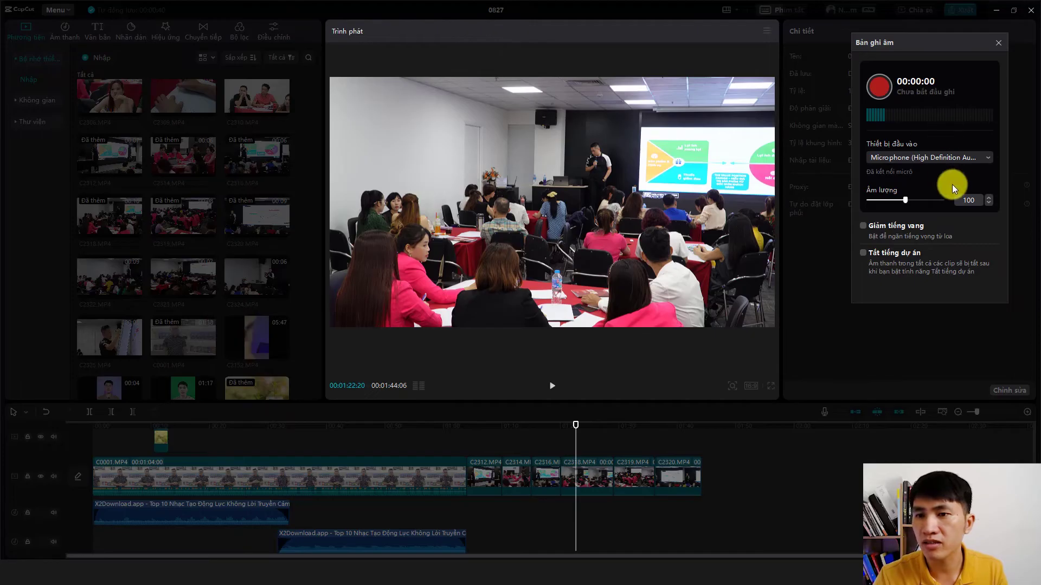
left_click_drag(905, 200, 942, 205)
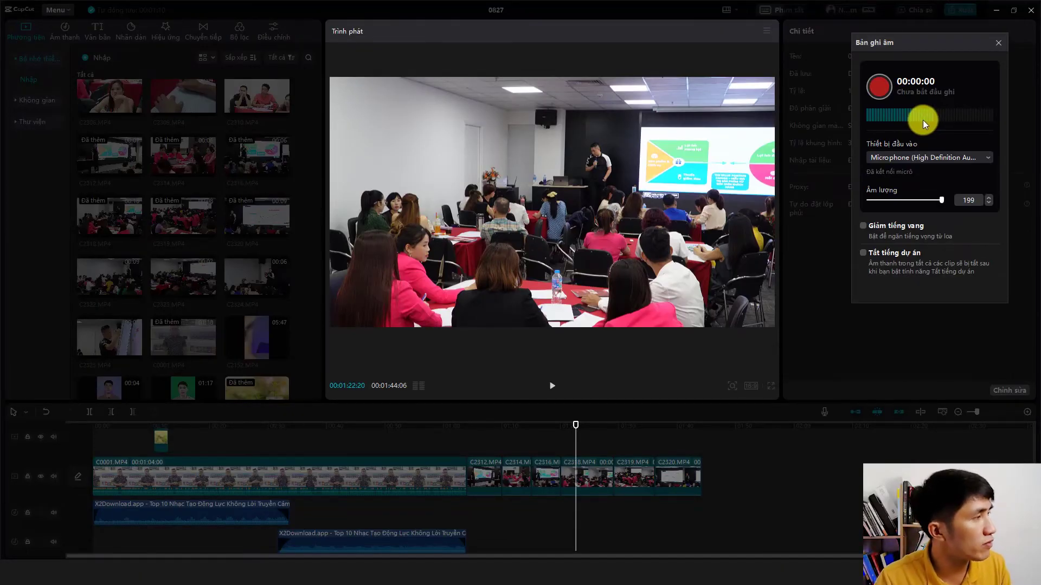
left_click(941, 158)
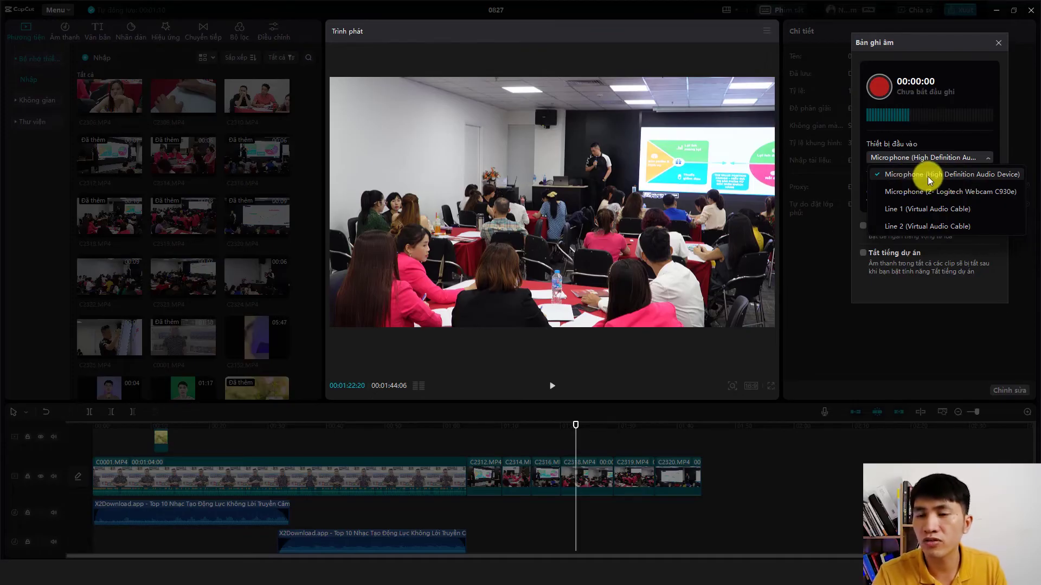
left_click(973, 140)
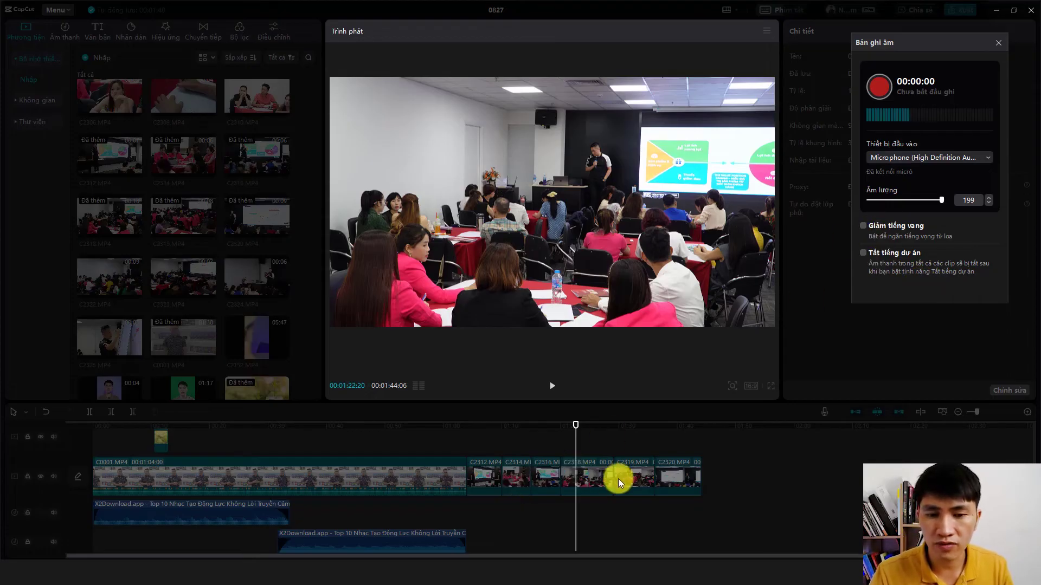
Step: Record a voiceover about 17 s long under the seminar clips, starting at 00:01:08:00
left_click_drag(578, 424, 503, 437)
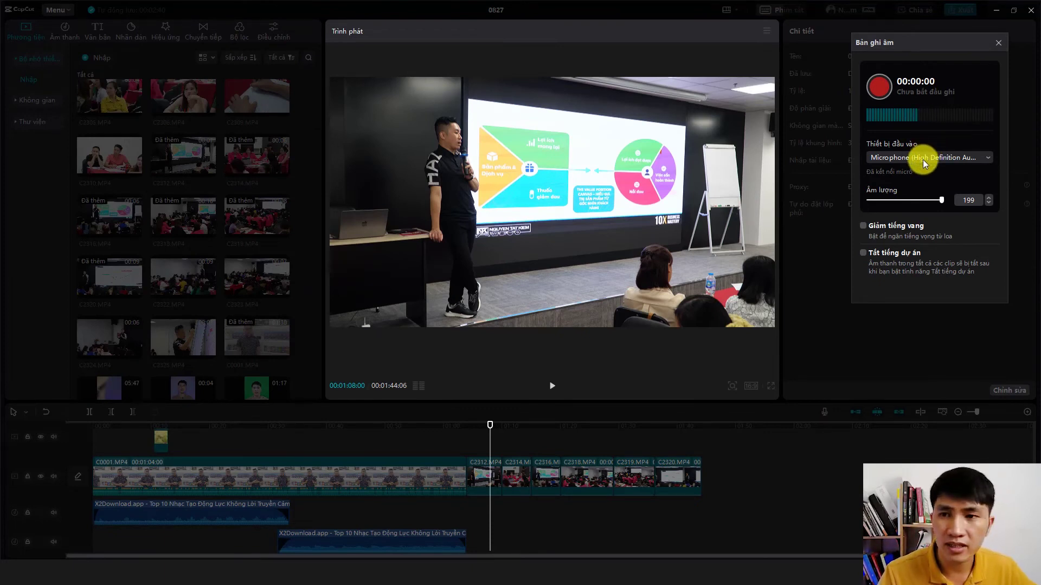
left_click(880, 83)
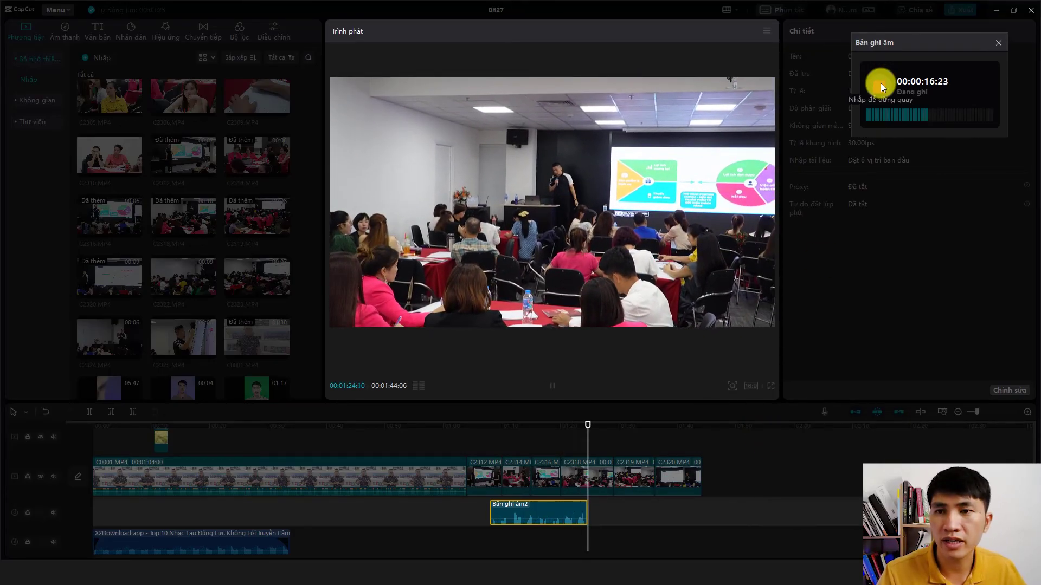
left_click(880, 84)
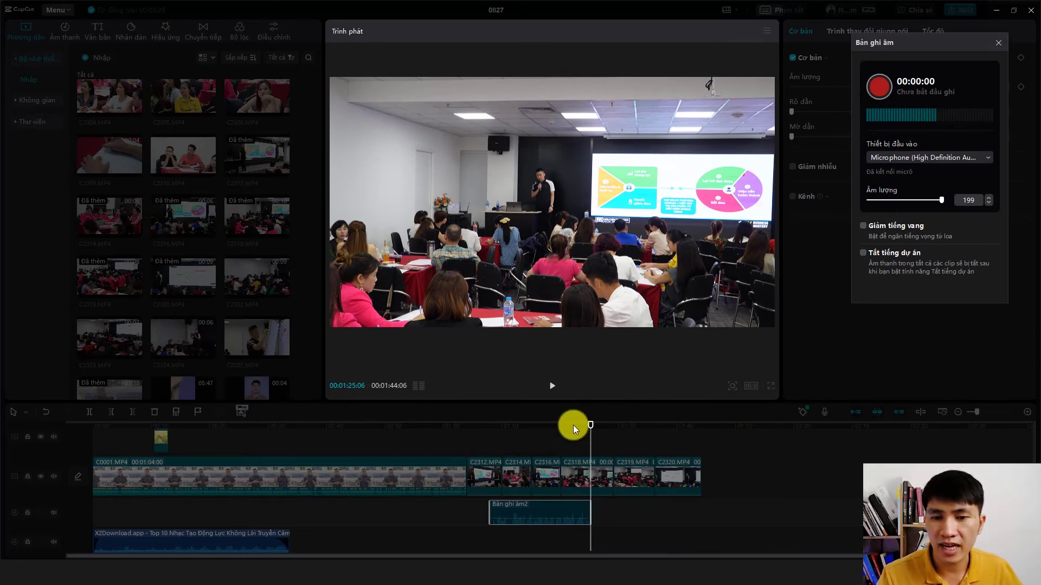
Step: Play back the recorded voiceover and scrub through it against the seminar clips
left_click_drag(589, 429, 499, 437)
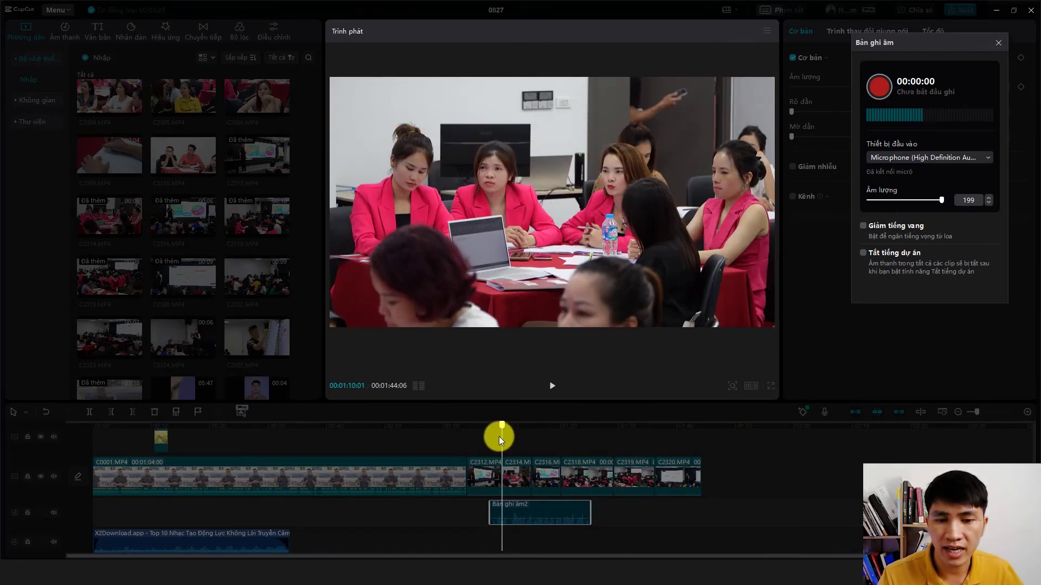
left_click(552, 385)
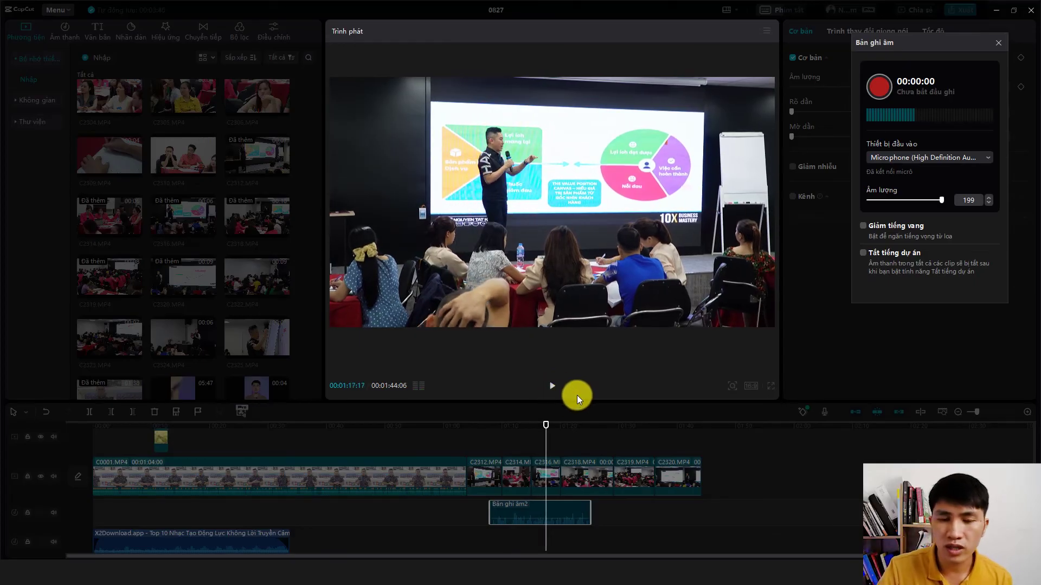
left_click_drag(546, 425, 530, 432)
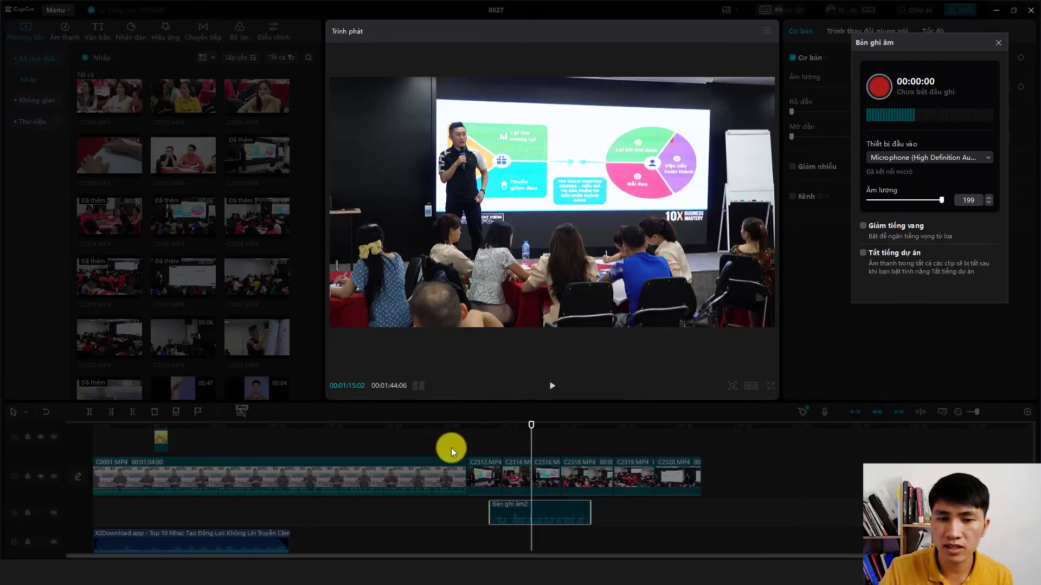
left_click_drag(530, 428, 523, 427)
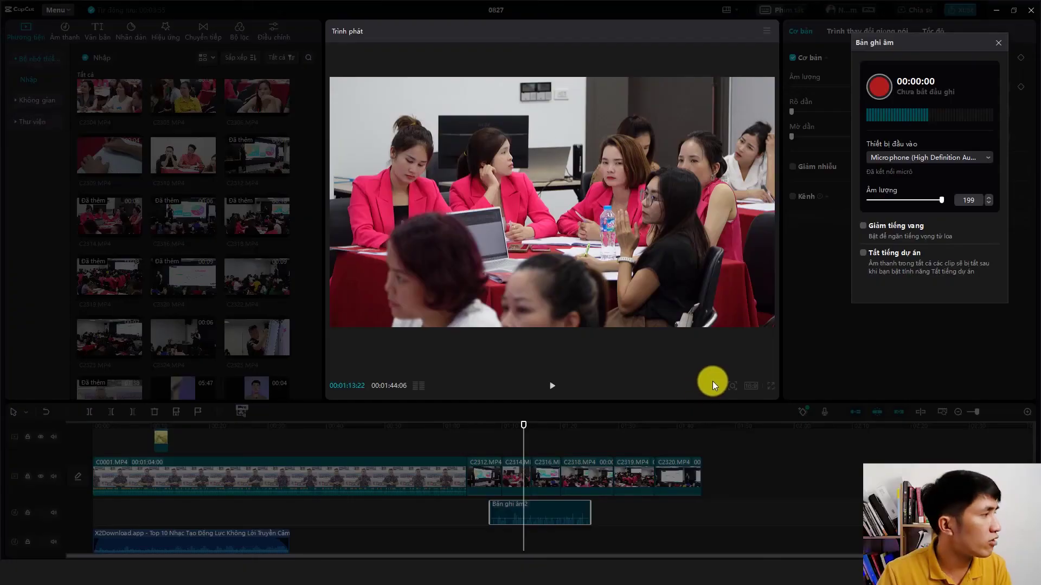
left_click(537, 424)
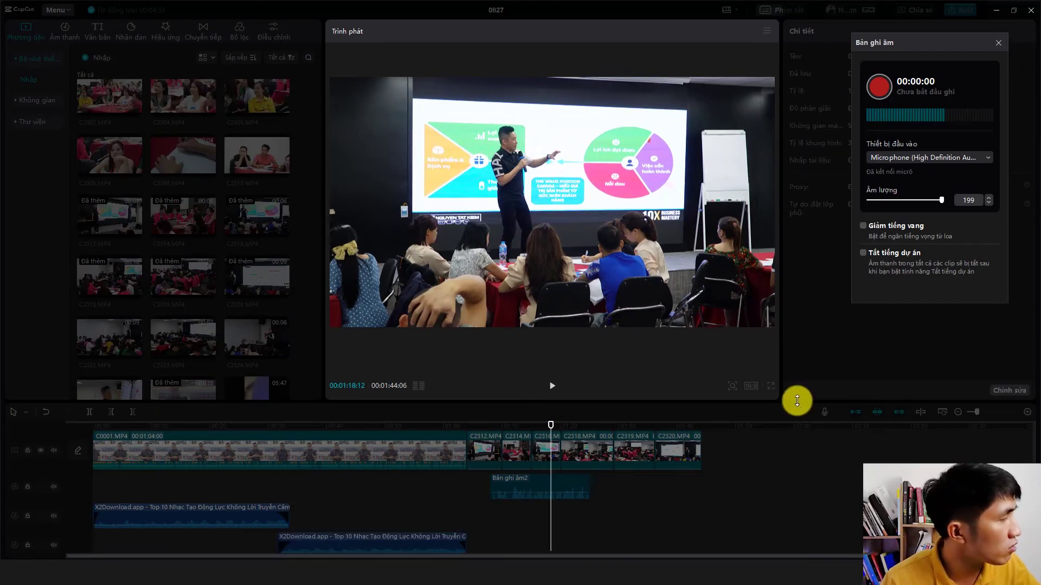
Step: Close the voice recorder, replay part of the recorded voiceover clip and turn on noise reduction for it
left_click(1000, 42)
left_click(563, 480)
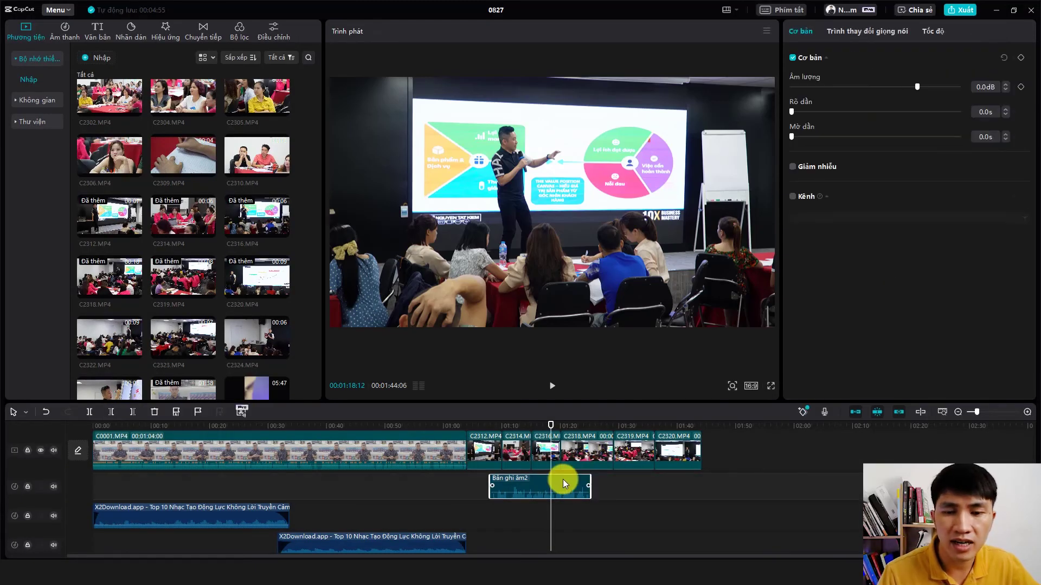
left_click_drag(550, 428, 514, 440)
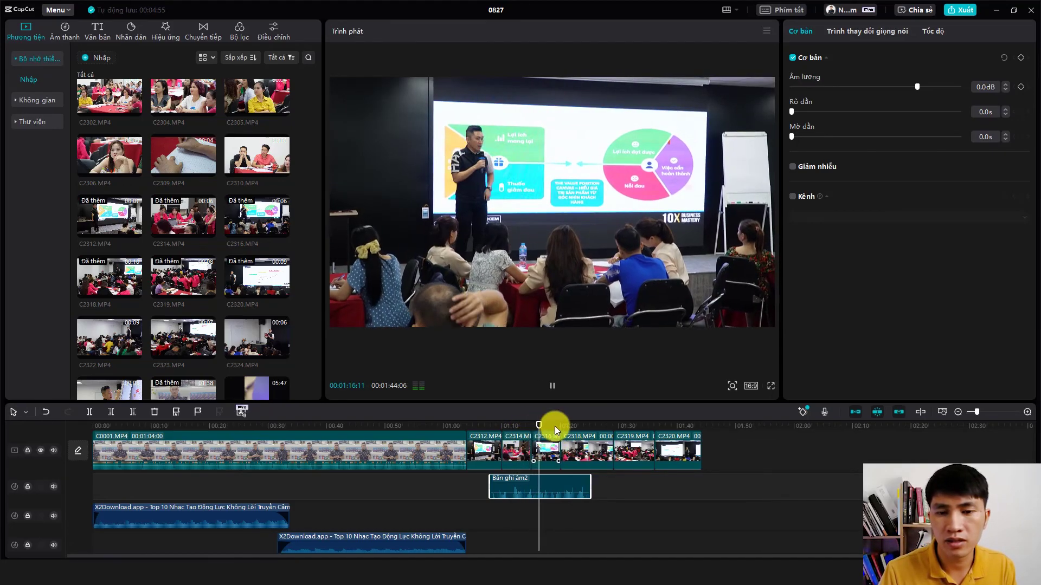
key("space")
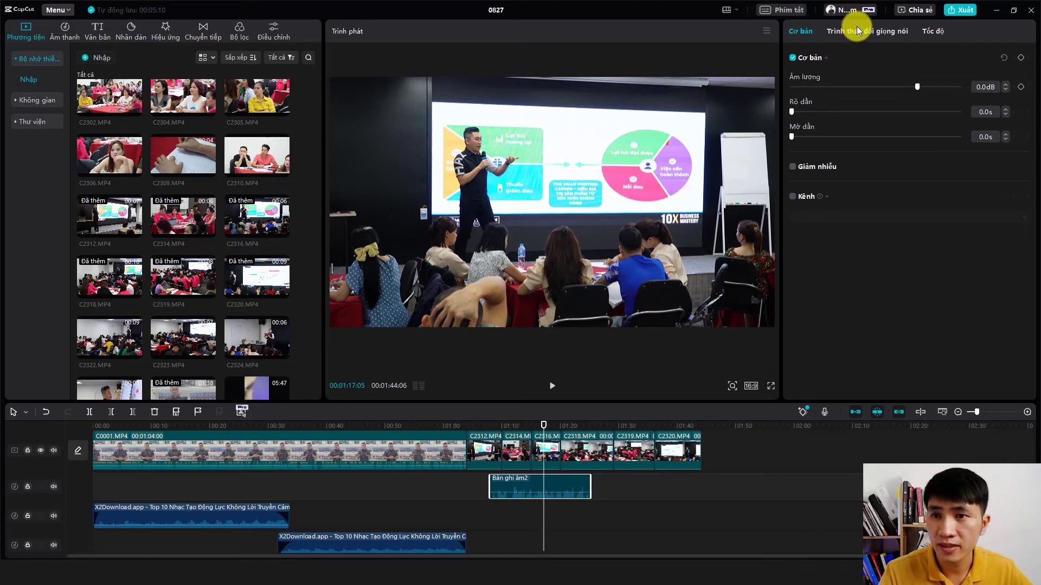
left_click(793, 167)
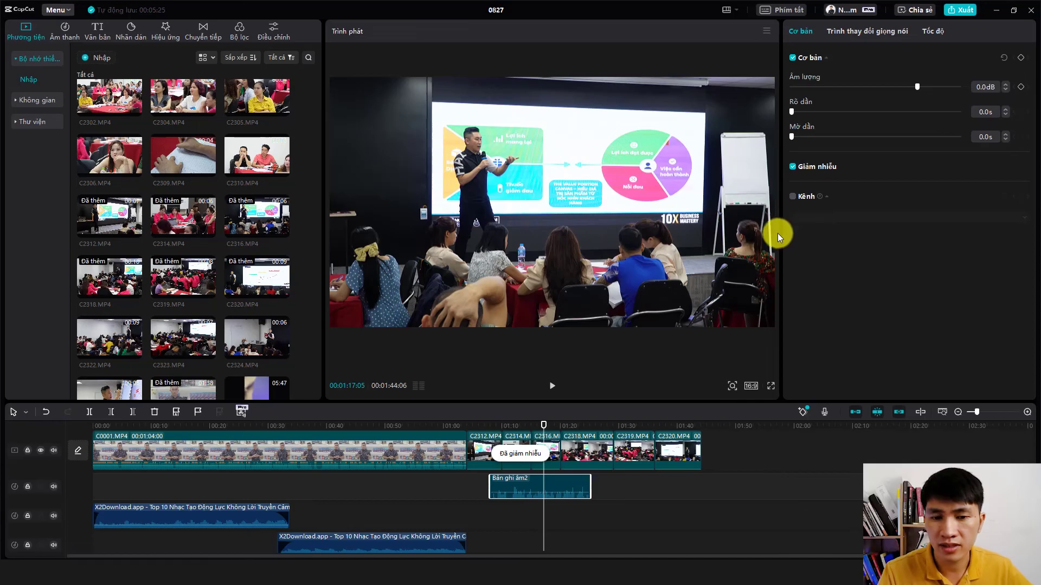
Step: Play back the noise-reduced voiceover under the C2314 seminar clip
left_click_drag(542, 425, 510, 425)
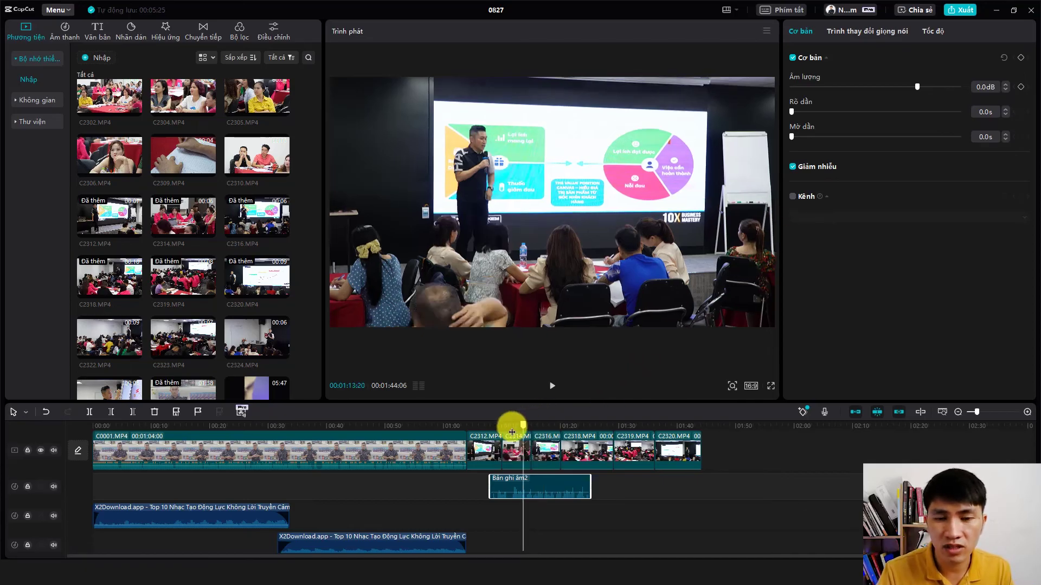
key("space")
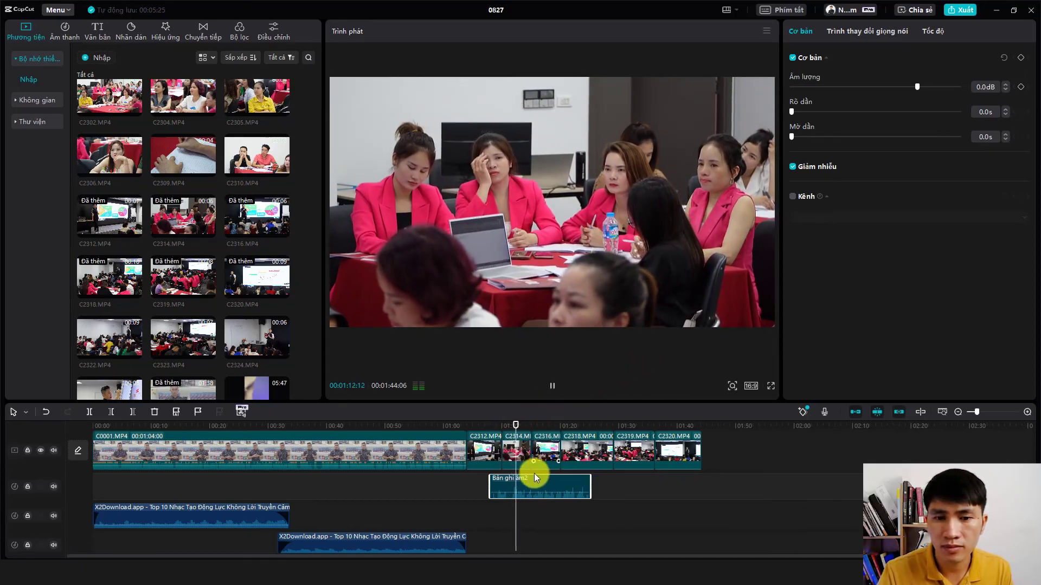
key("space")
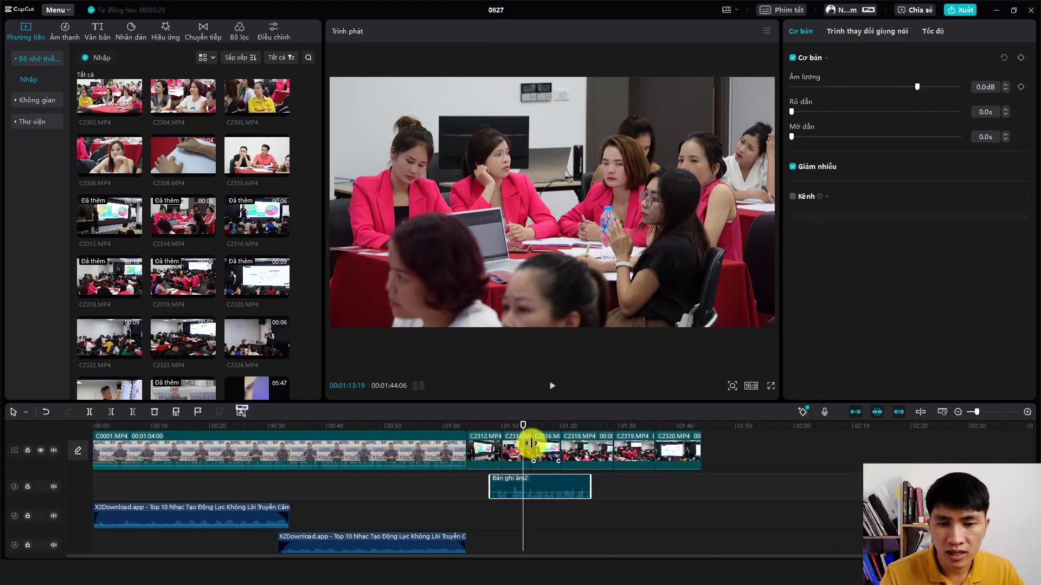
left_click_drag(524, 424, 515, 426)
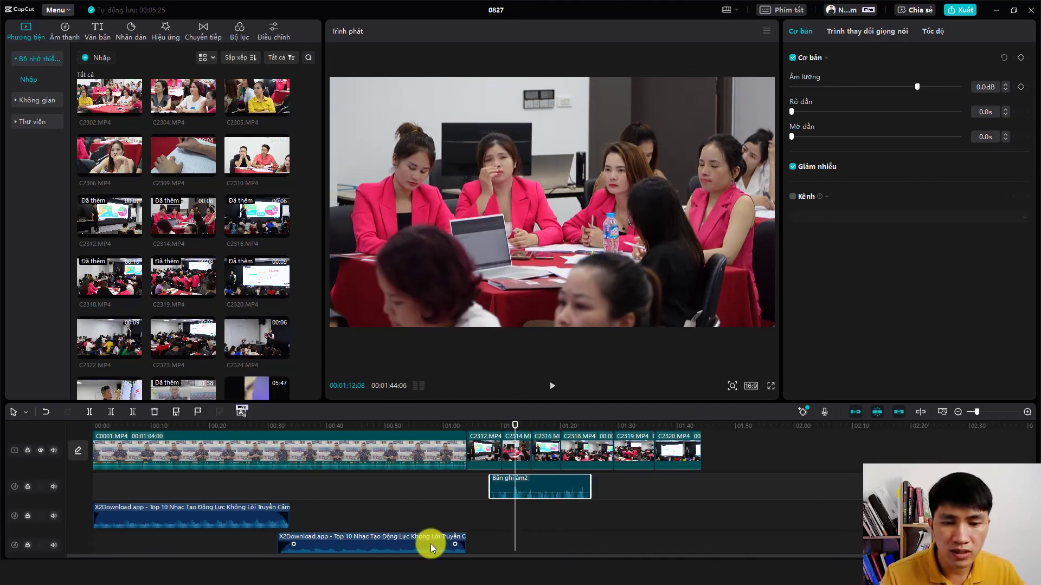
Step: Move the second background music clip under the seminar clips, starting where C0001.MP4 ends, and reduce its volume after a short listen
left_click_drag(410, 542, 570, 513)
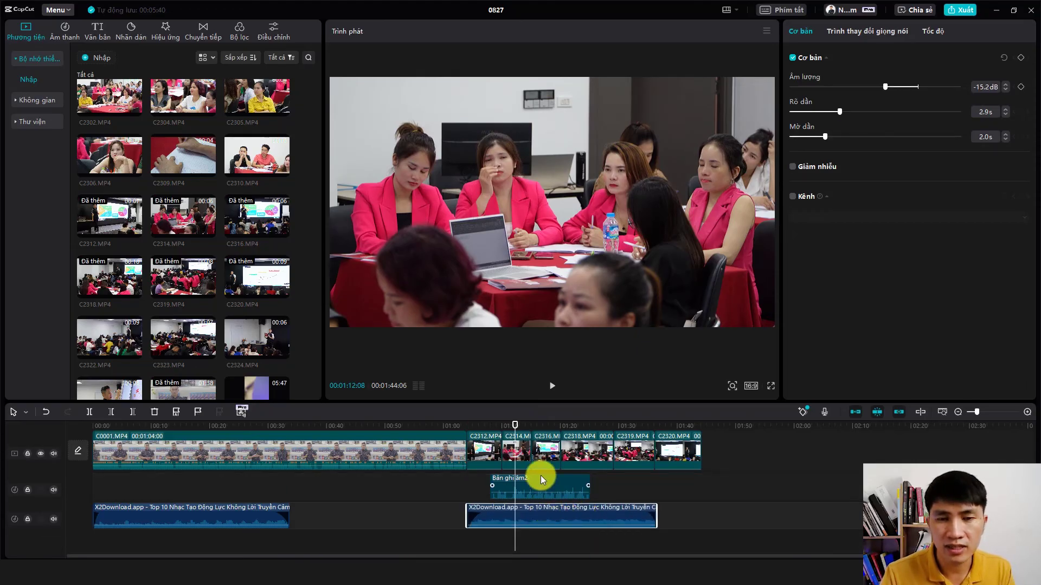
key("space")
key("space")
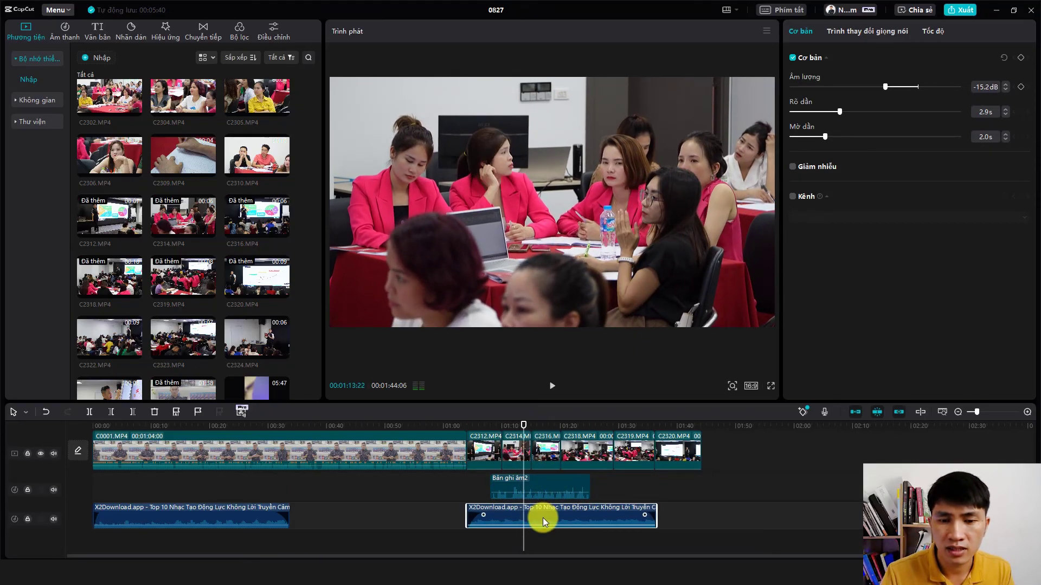
left_click_drag(885, 86, 860, 92)
Step: Raise the voiceover clip's volume to 11.5 dB and play it back from about 00:01:10:21
left_click(544, 494)
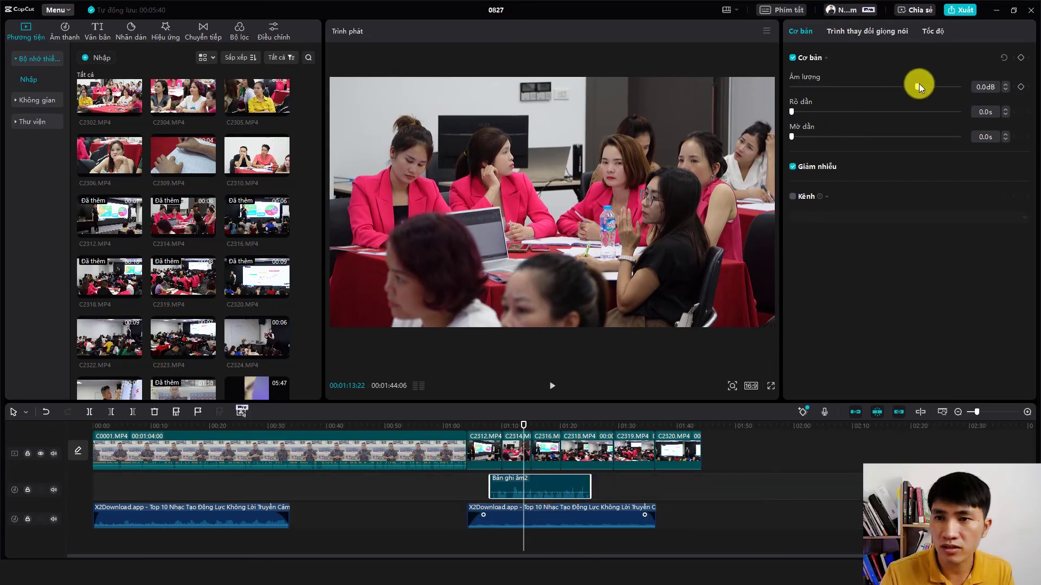
left_click_drag(930, 85, 938, 85)
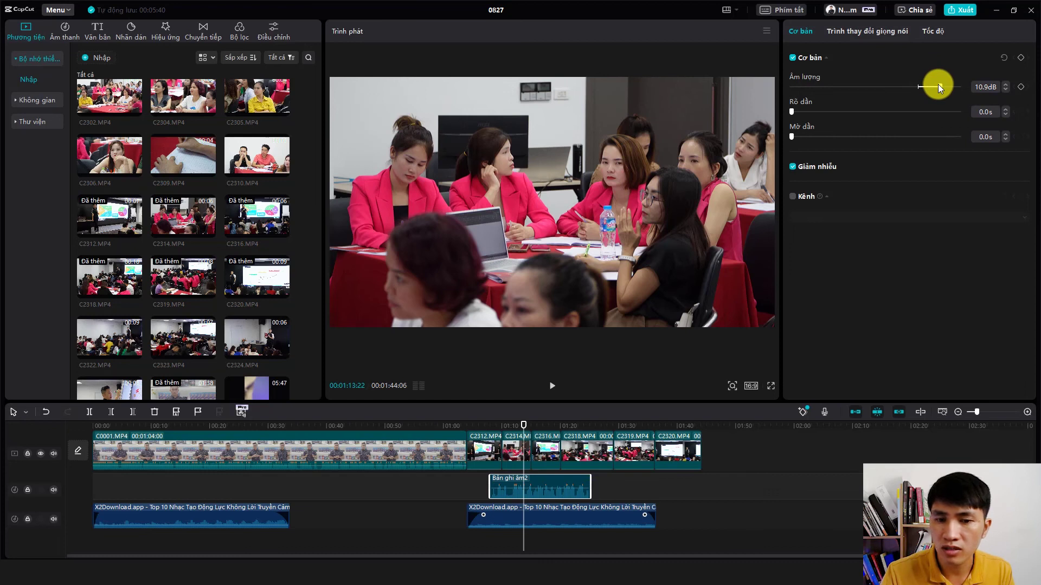
left_click(507, 425)
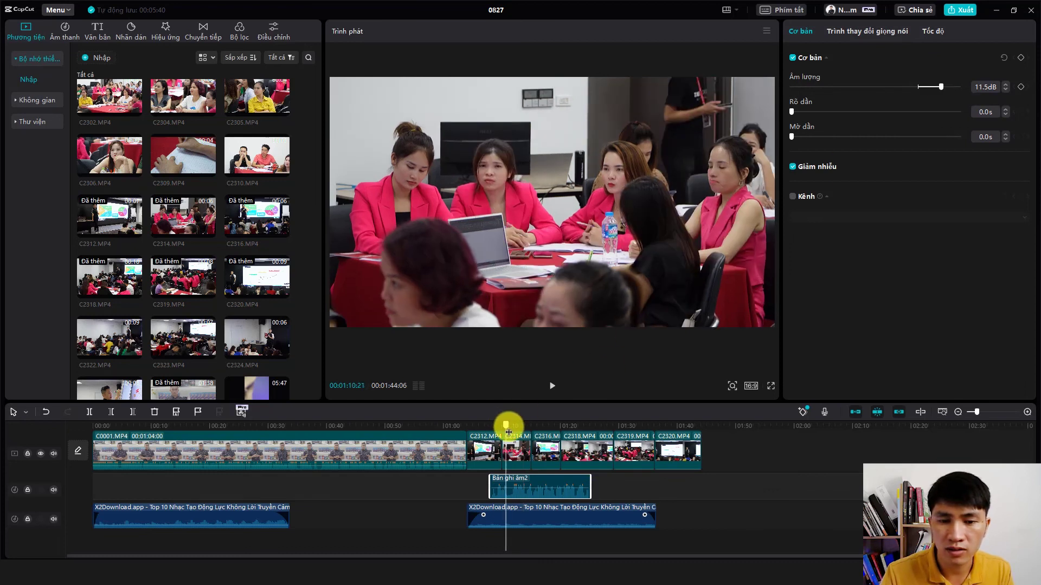
key("space")
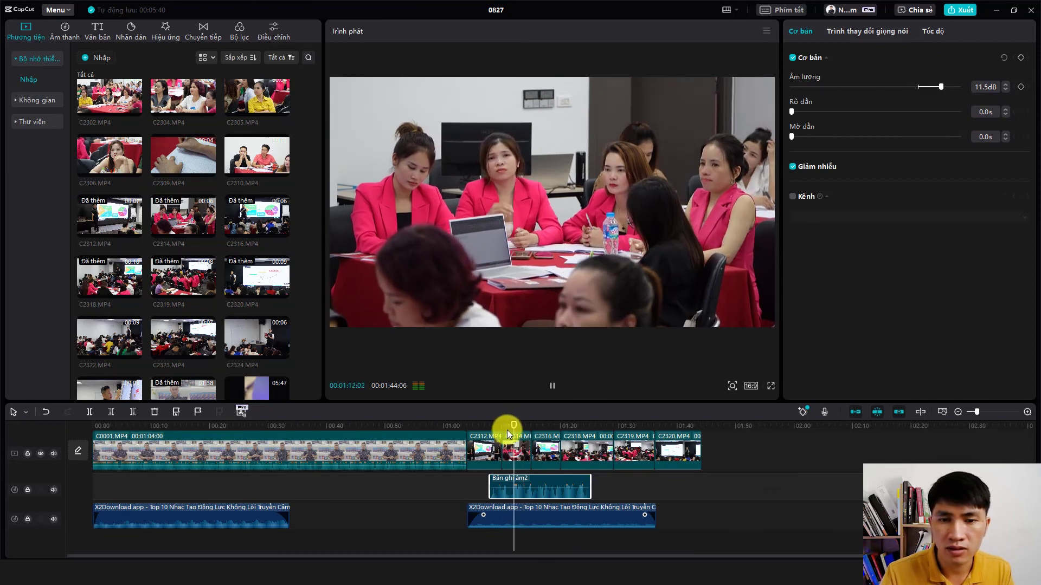
Step: Set the second music clip's volume to -17.0 dB and listen to it together with the voiceover
left_click(559, 515)
left_click_drag(867, 85, 882, 86)
key("space")
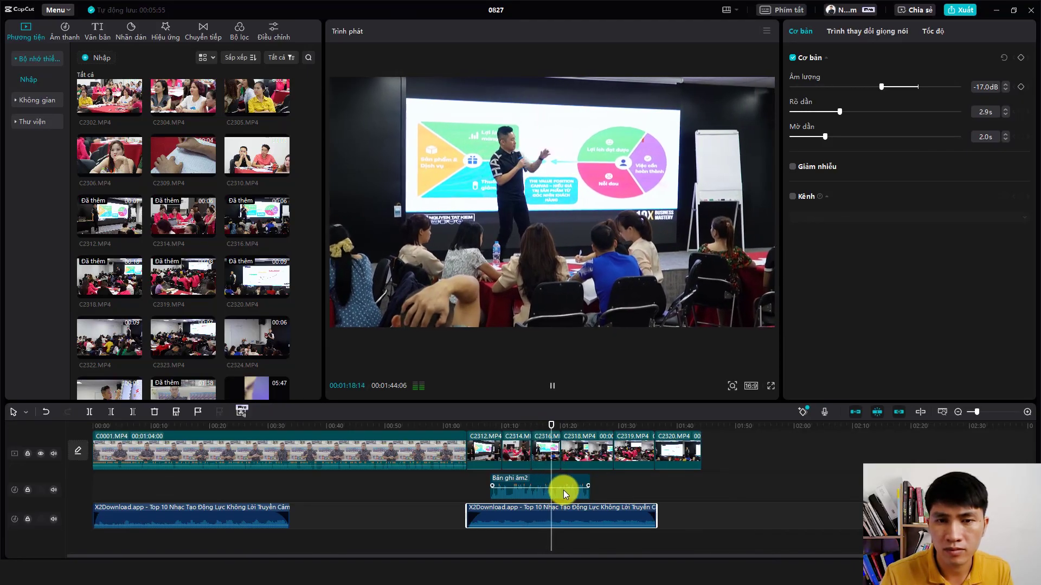
key("space")
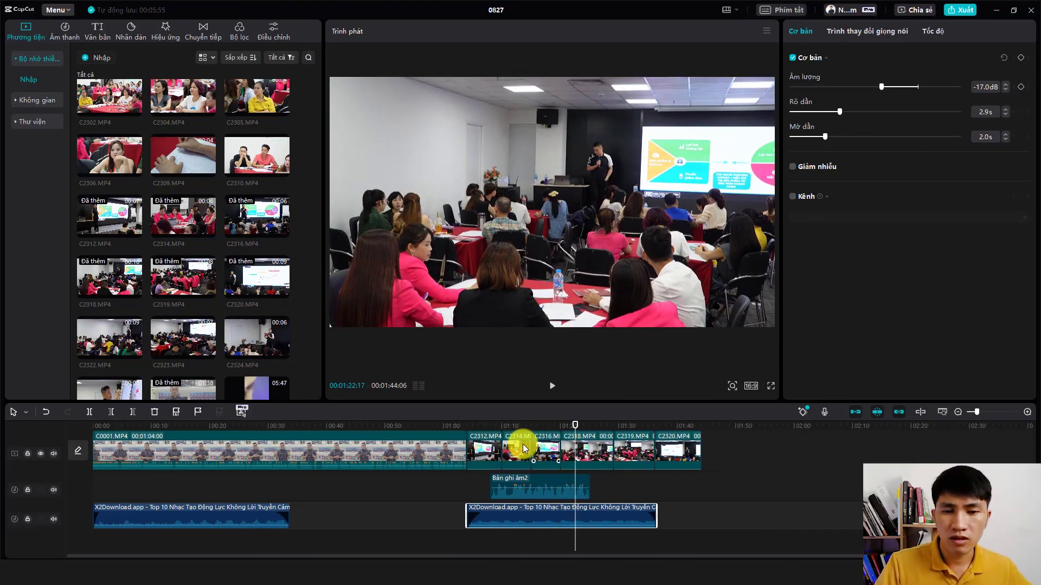
Step: Extend the second music clip's end to match the end of the last seminar clip, C2320.MP4
mouse_move(474, 425)
left_mouse_down()
mouse_move(709, 437)
mouse_move(475, 436)
left_mouse_up()
left_click_drag(657, 516, 702, 513)
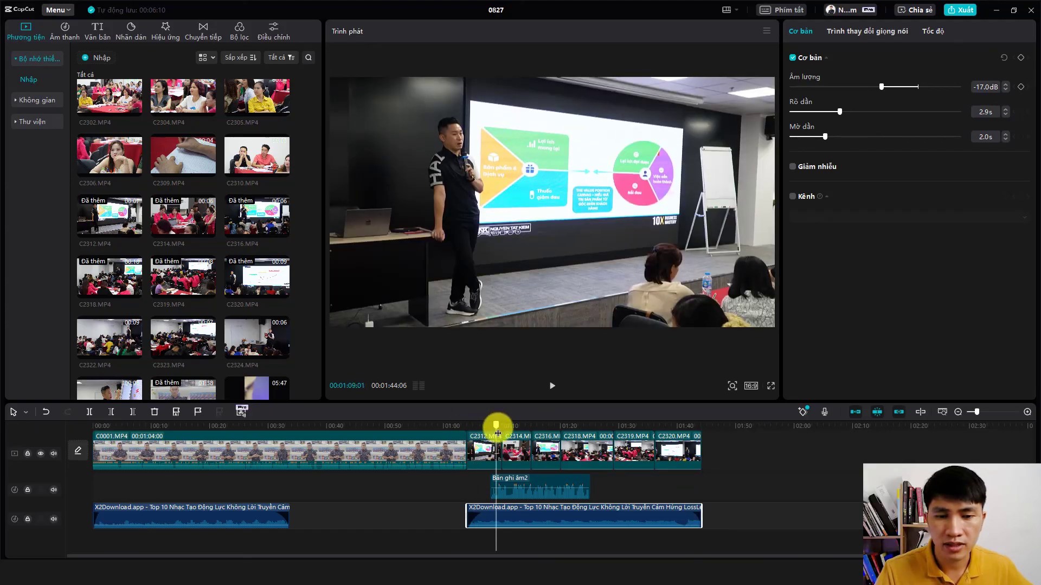